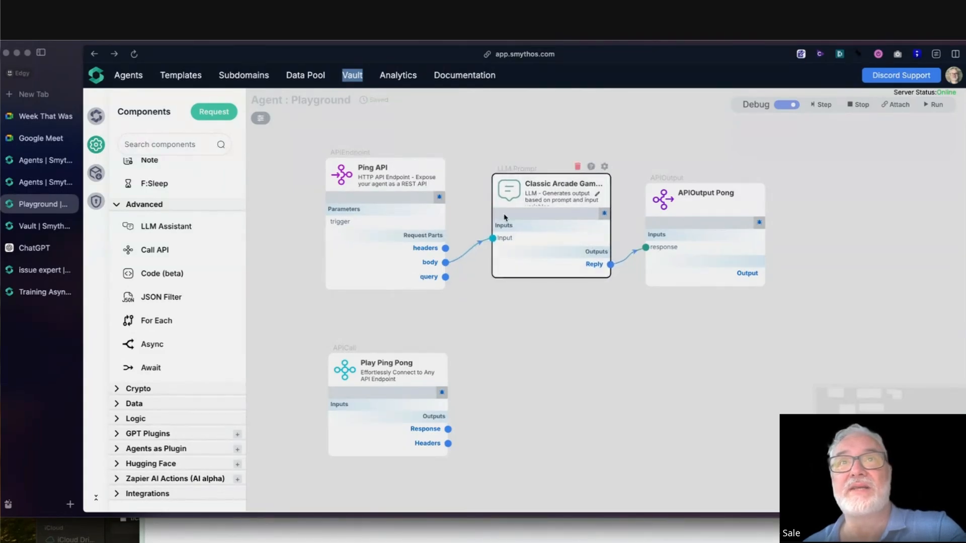
- Review the model and prompt settings of the Classic Arcade Game component
click(604, 166)
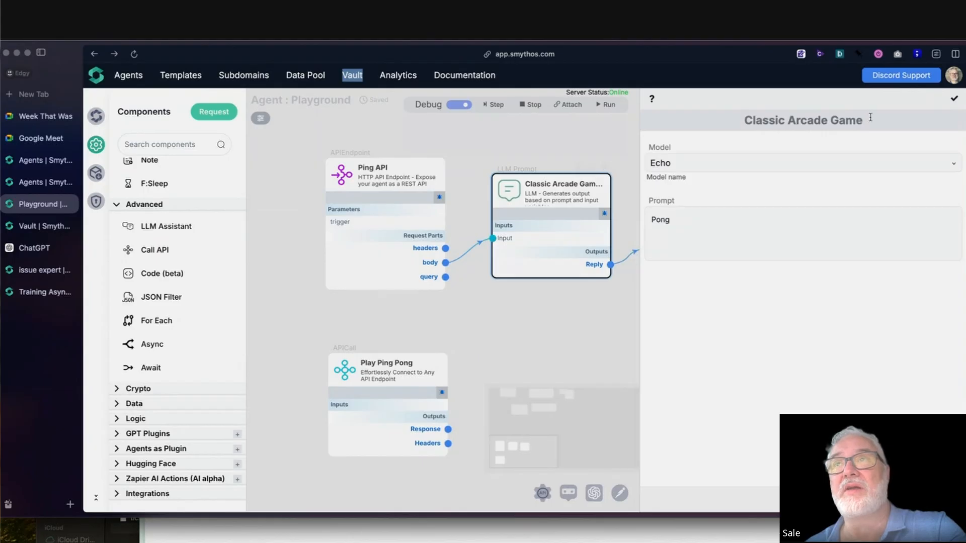
click(954, 98)
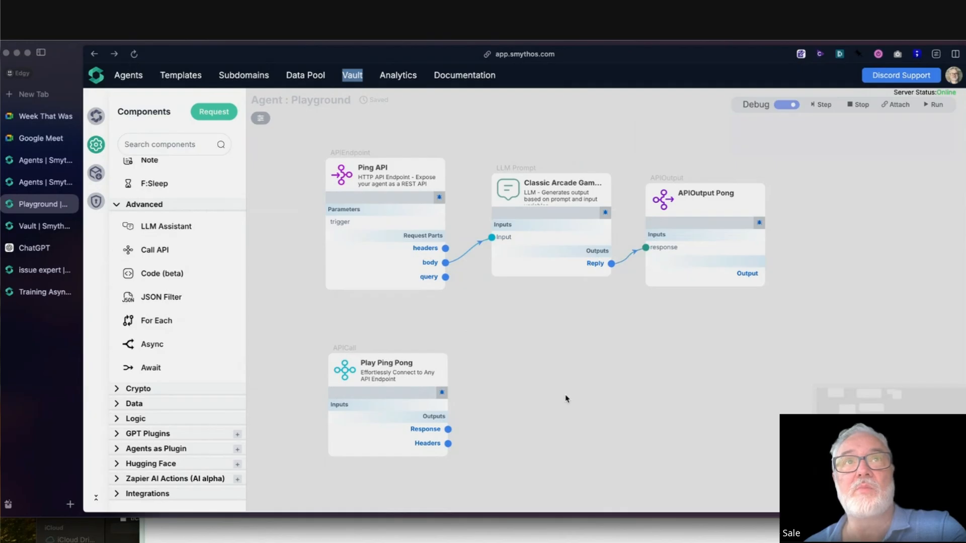
mouse_move(566, 399)
mouse_down()
mouse_move(606, 401)
mouse_move(582, 403)
mouse_up()
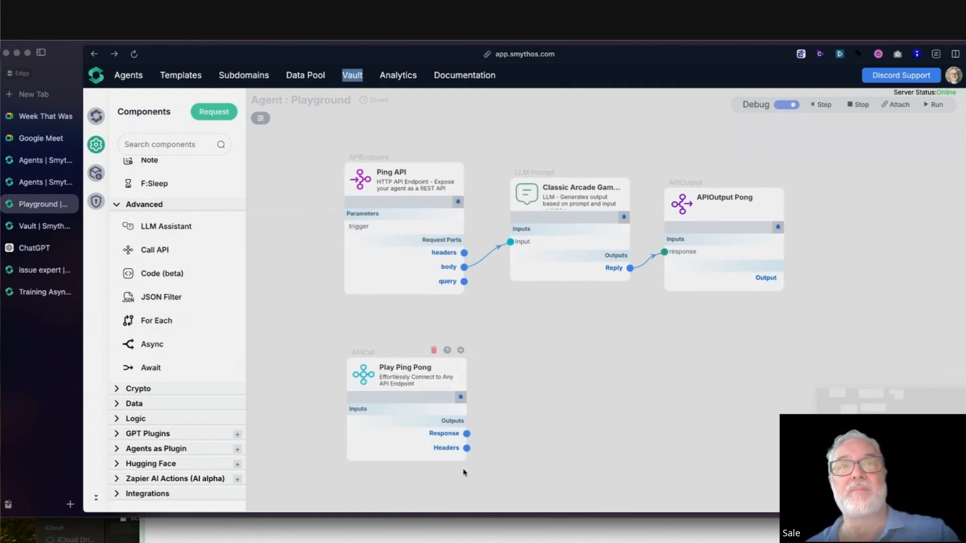
- Delete the Authorization header from the Play Ping Pong API call and save its settings
click(460, 352)
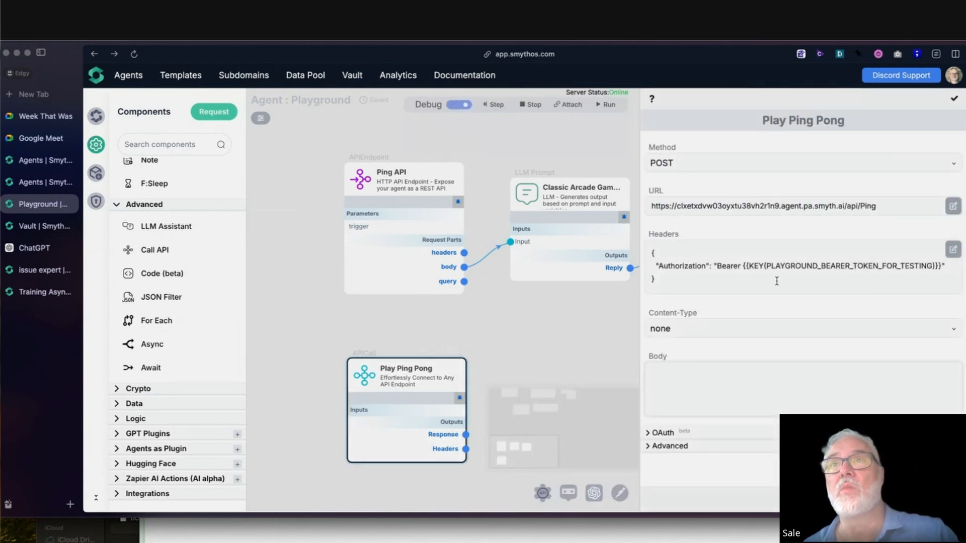
click(748, 281)
drag(636, 234, 655, 249)
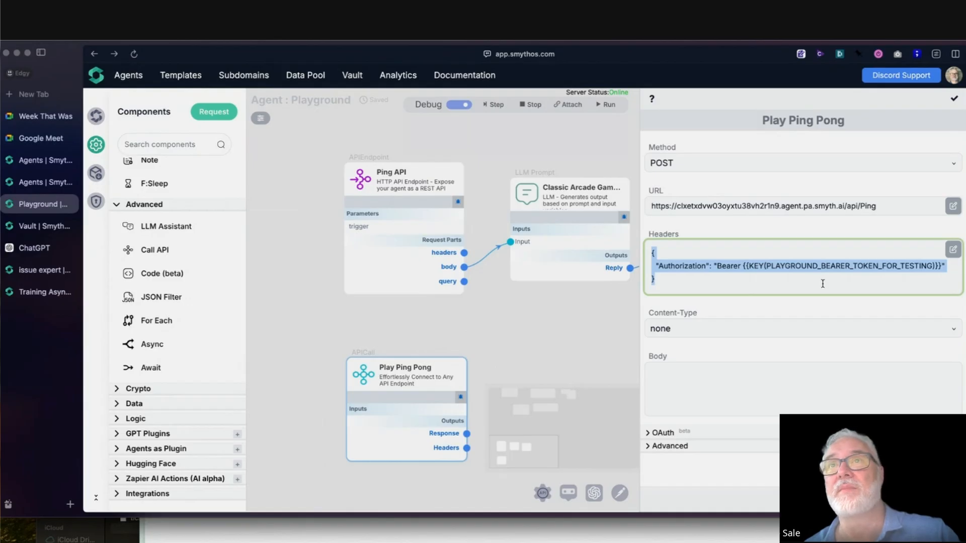
click(954, 250)
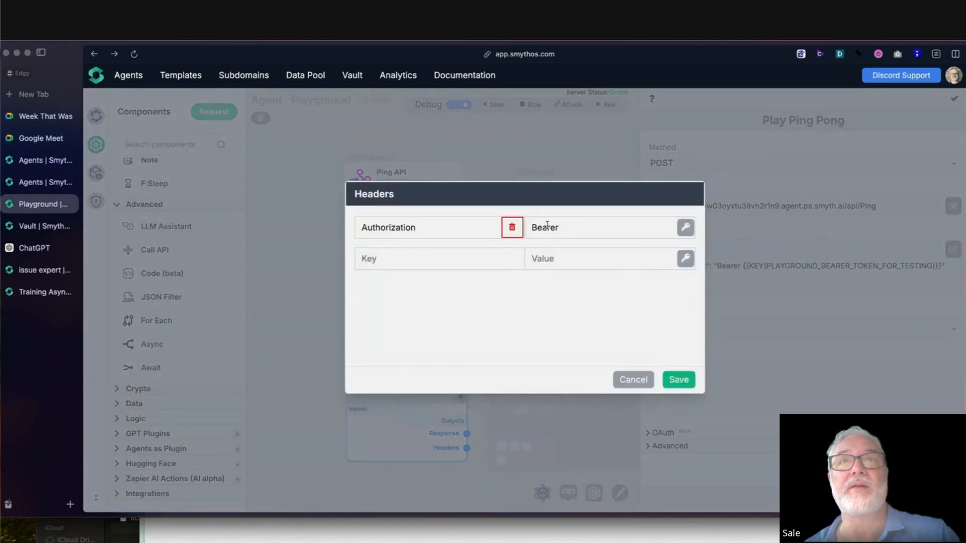
click(512, 227)
click(679, 380)
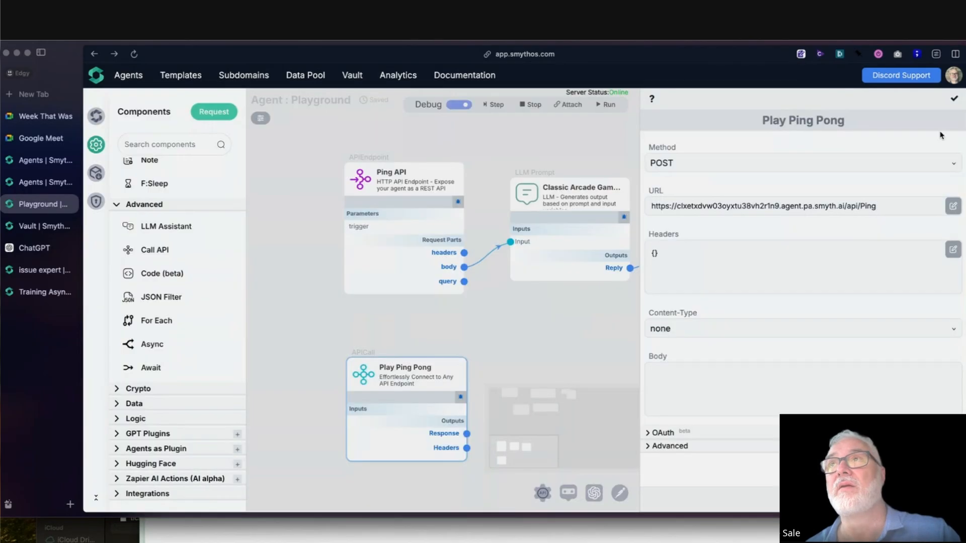
click(954, 98)
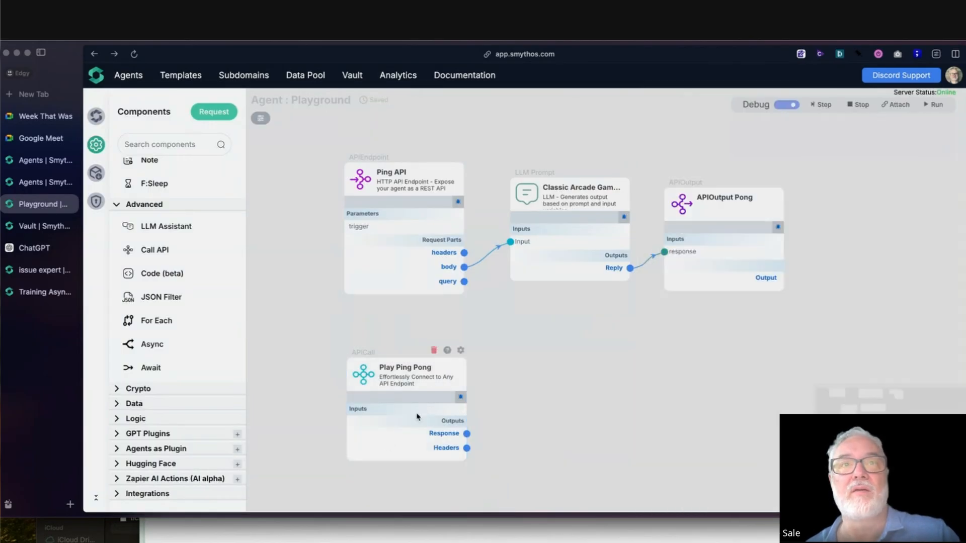
click(459, 350)
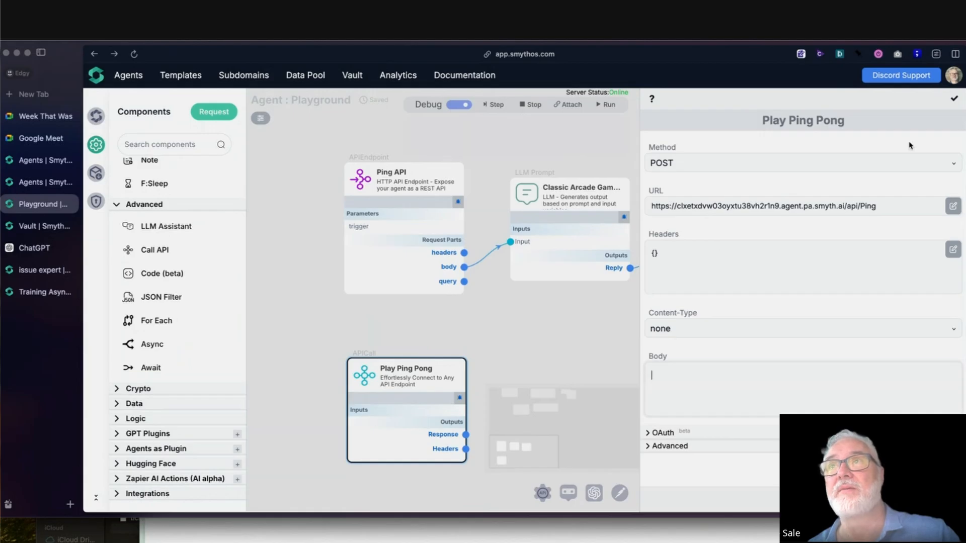
click(953, 98)
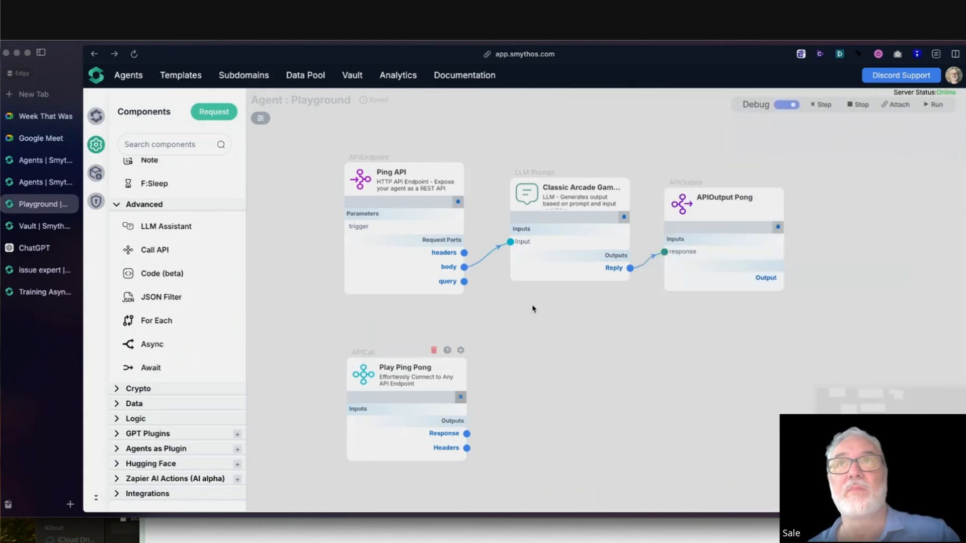
- Run the Play Ping Pong component in debug mode and examine the API response in its debug log
click(786, 105)
click(787, 105)
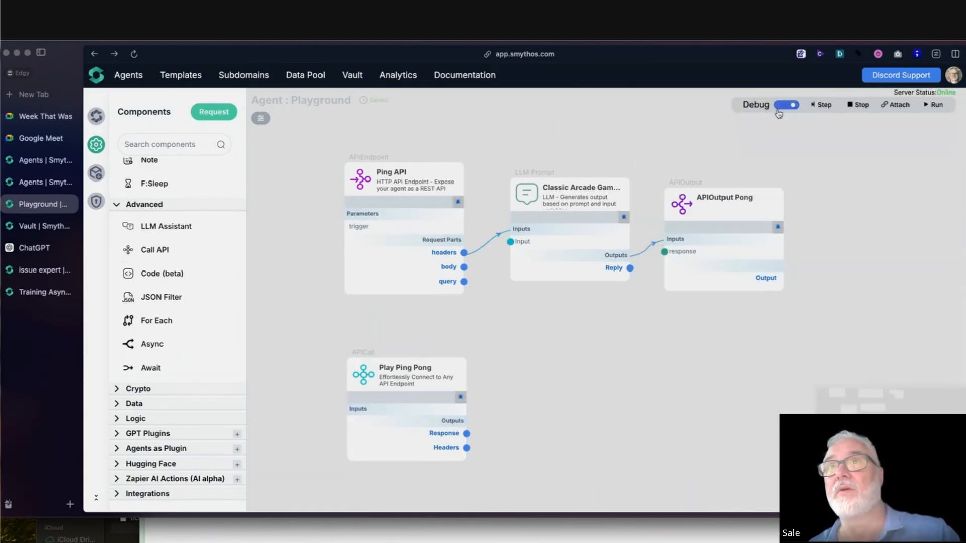
click(459, 397)
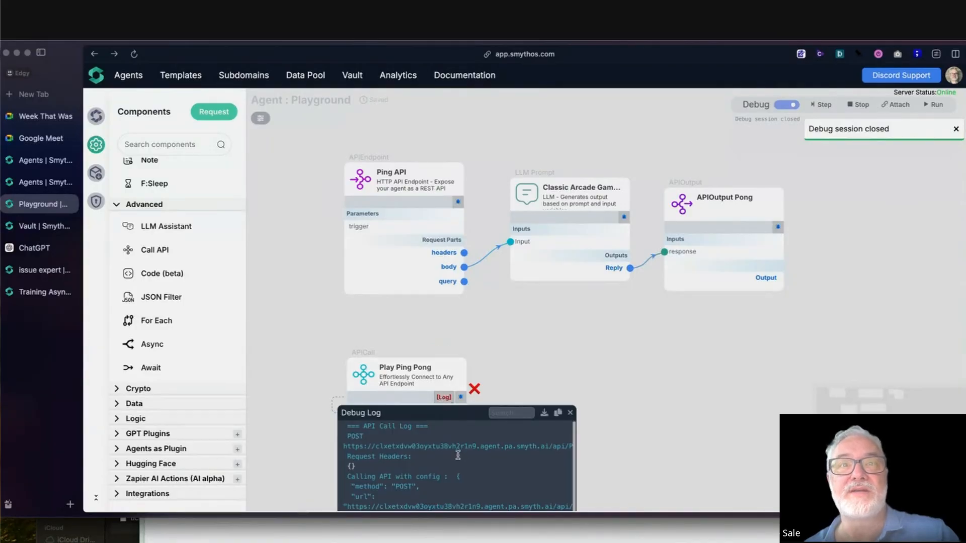
scroll(456, 455, down, 2)
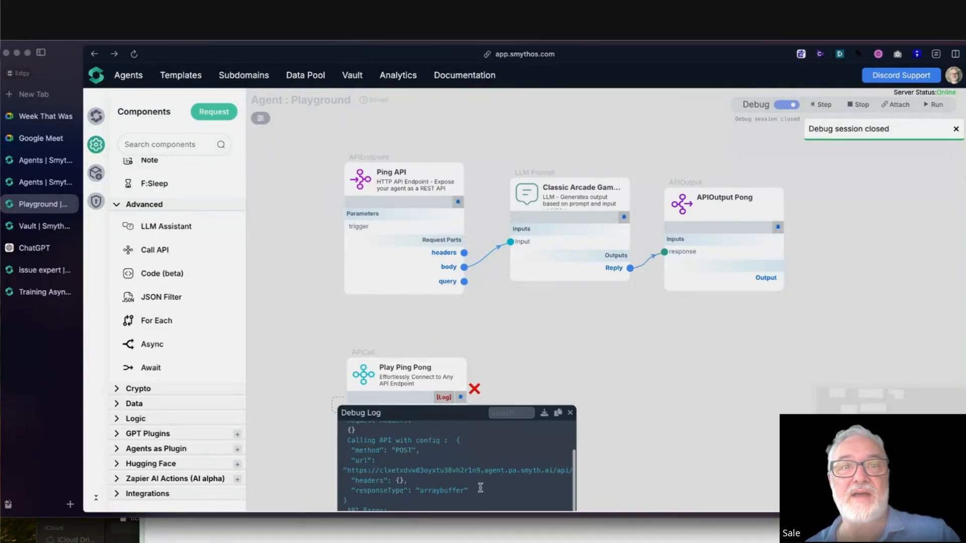
drag(452, 414, 461, 336)
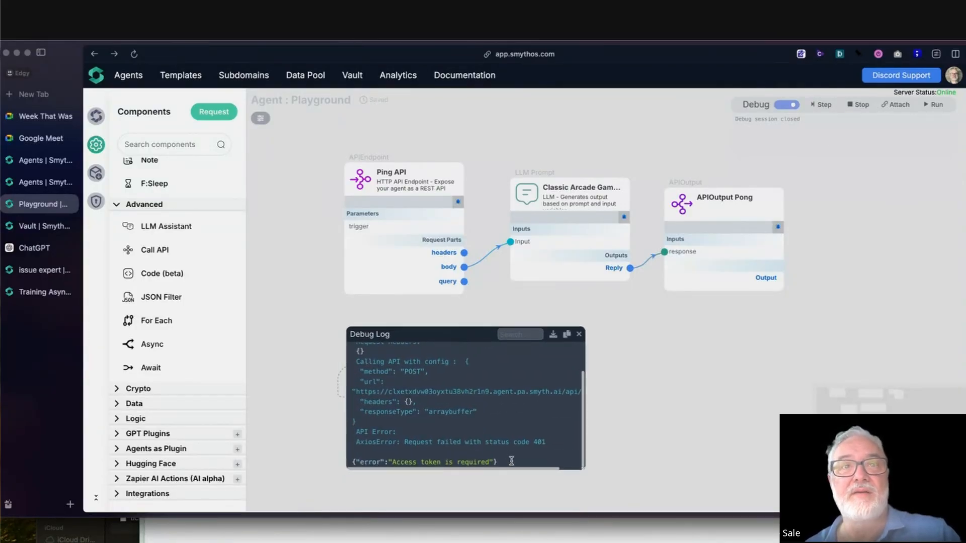
drag(397, 462, 538, 462)
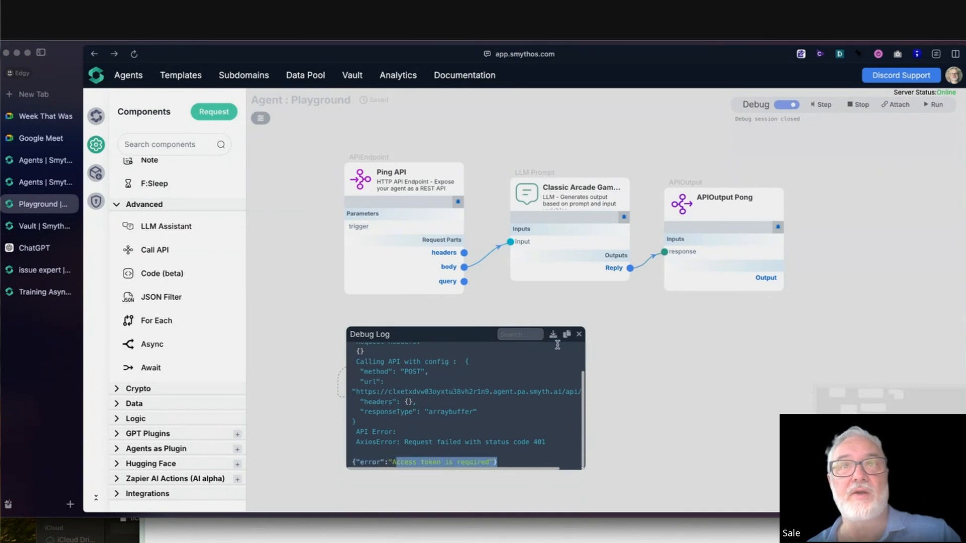
click(579, 334)
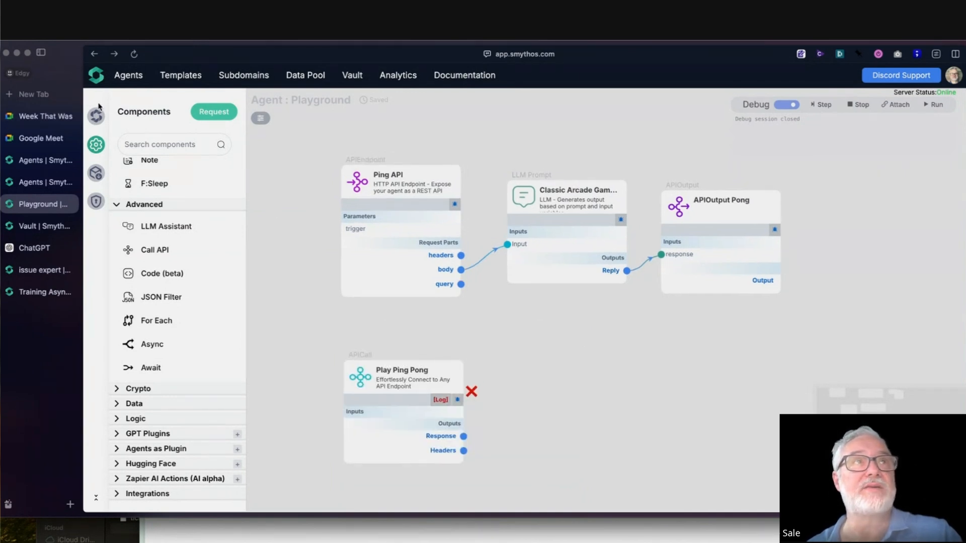
- Open the agent's Auth Settings and review the available authentication methods
click(96, 173)
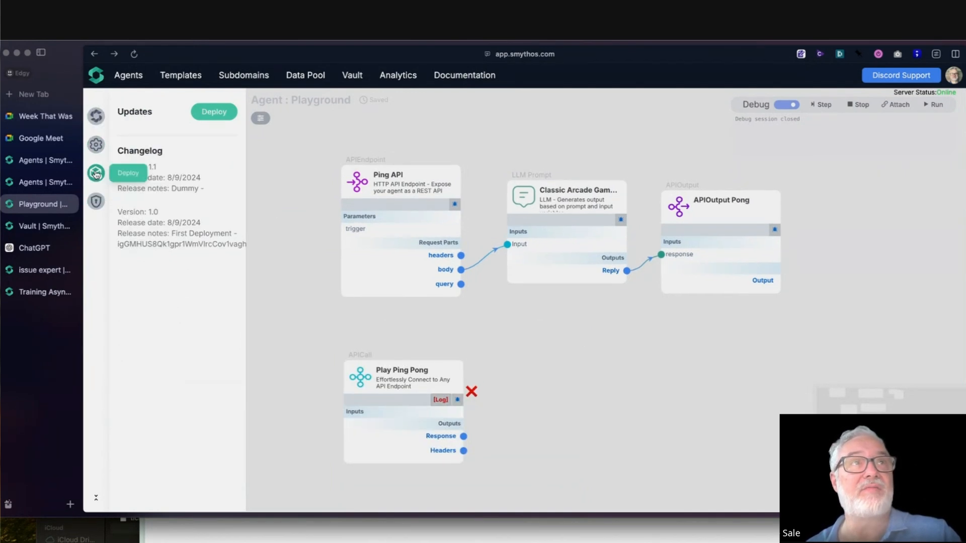
click(96, 202)
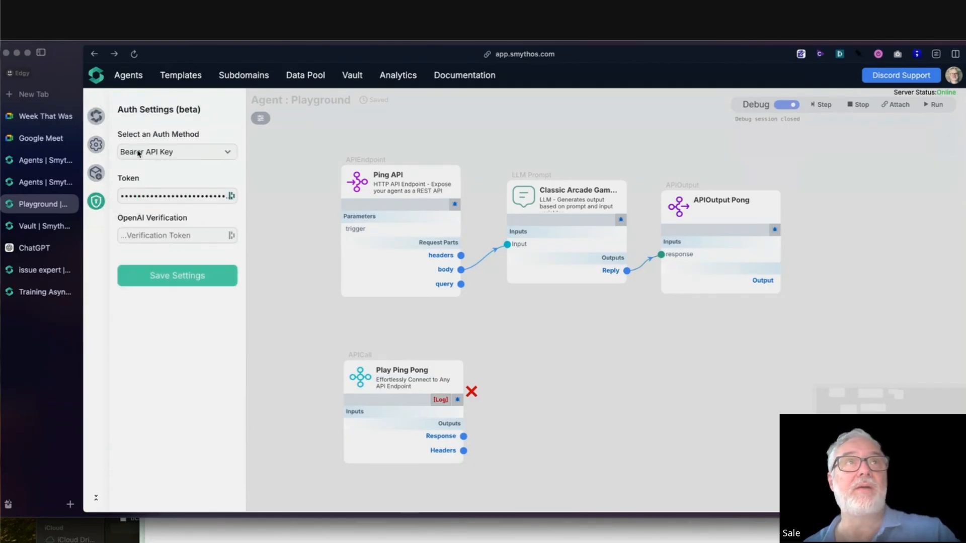
click(184, 152)
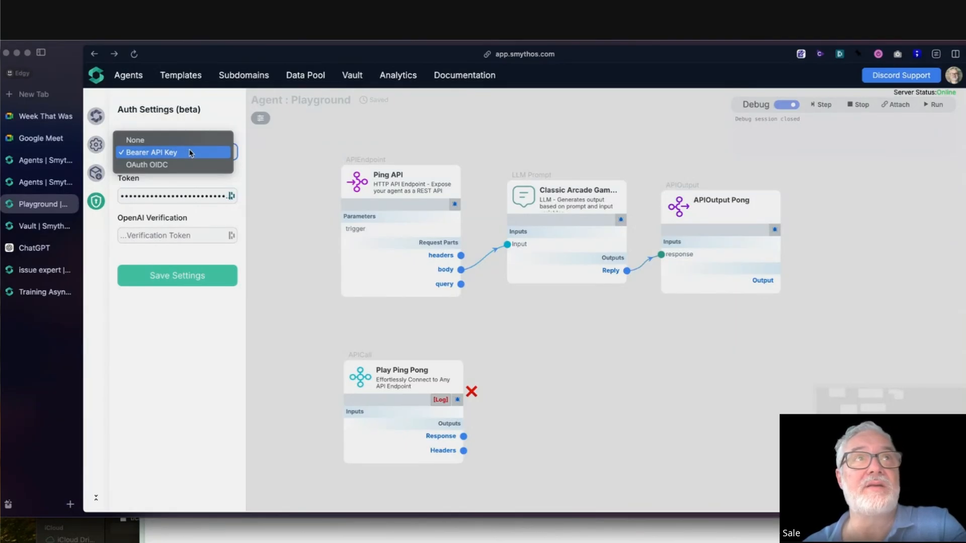
click(246, 159)
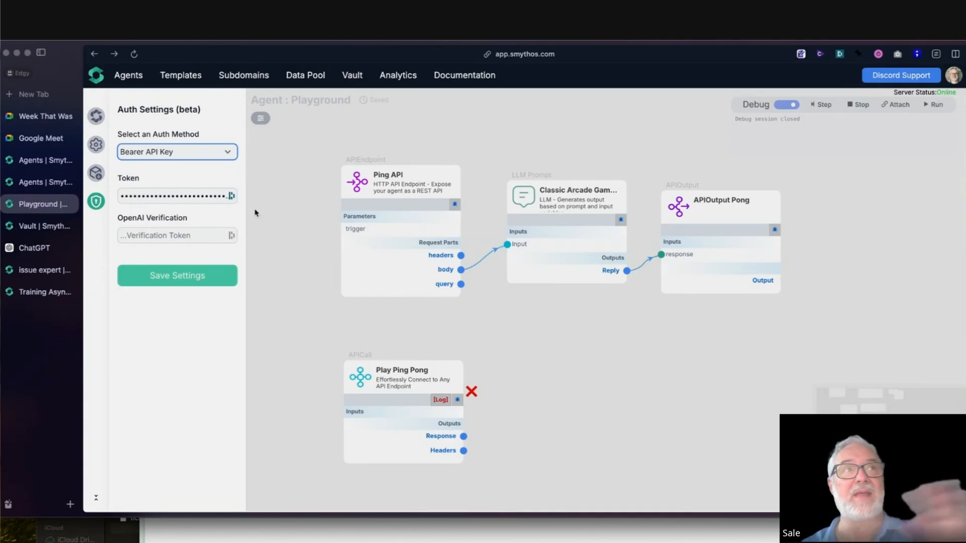
click(290, 419)
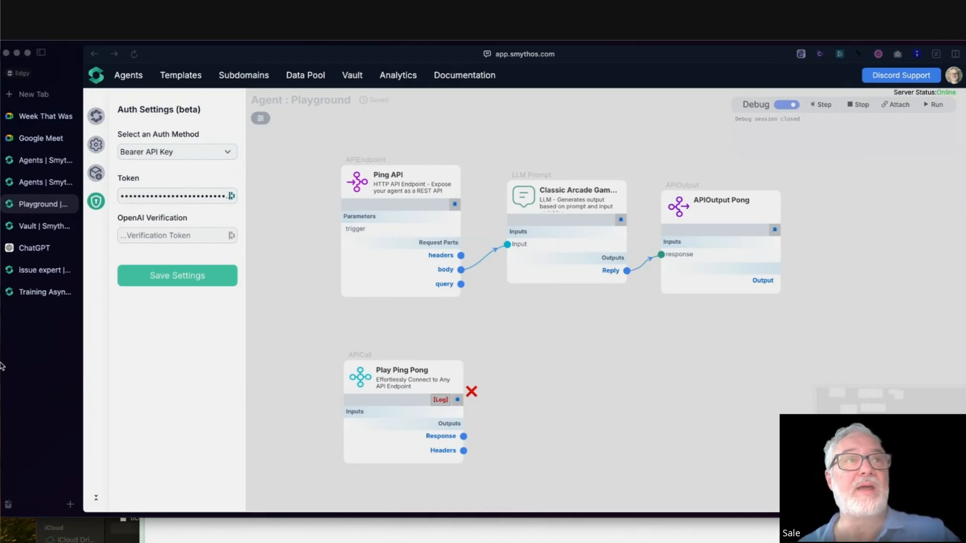
- Open the IT-Tools Token generator page in a new browser tab
click(37, 354)
key(super+t)
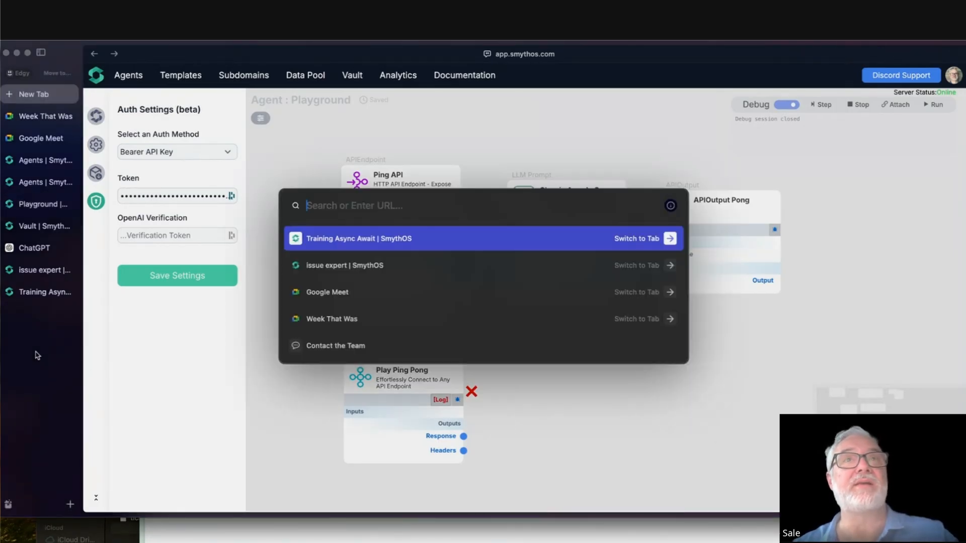
key(super+v)
key(Return)
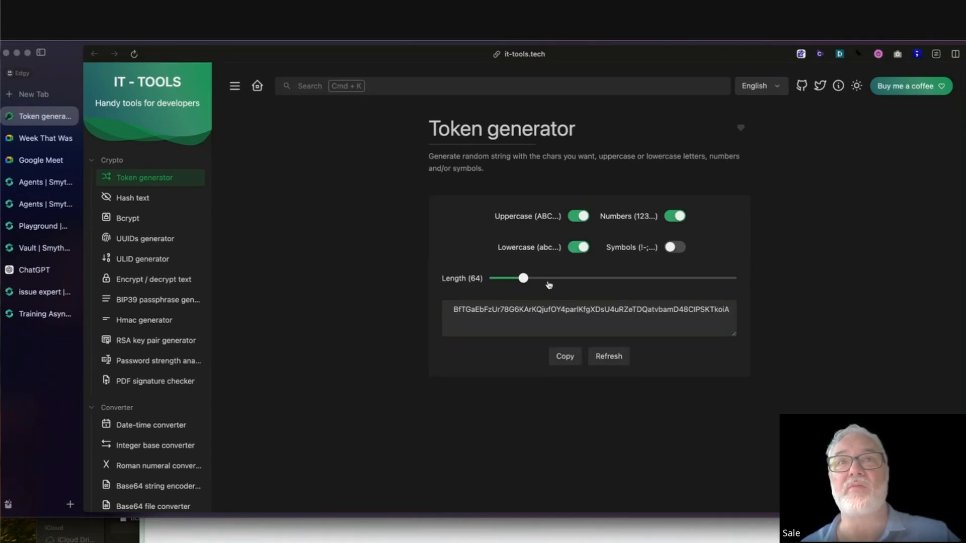
- Generate a token with a length of 29 and inspect the generated string
drag(523, 279, 508, 285)
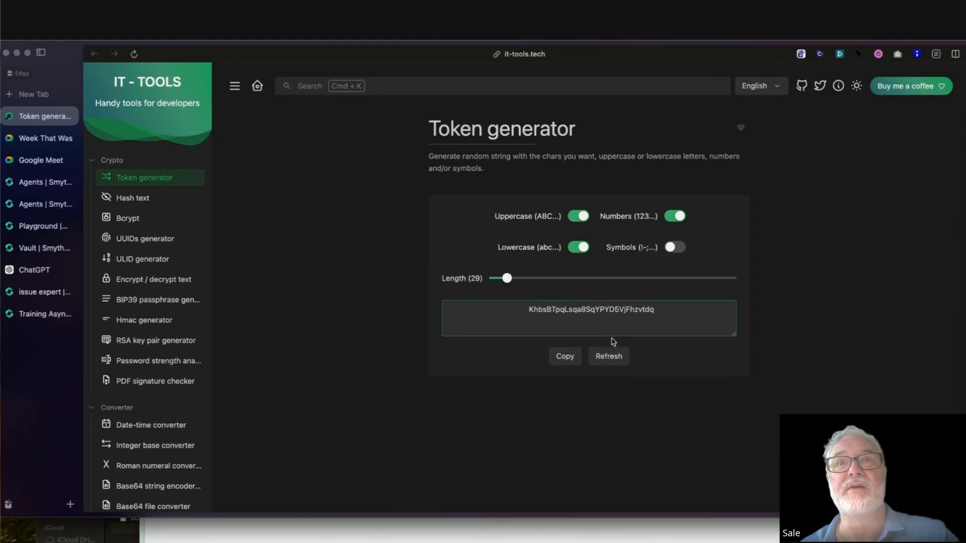
click(653, 313)
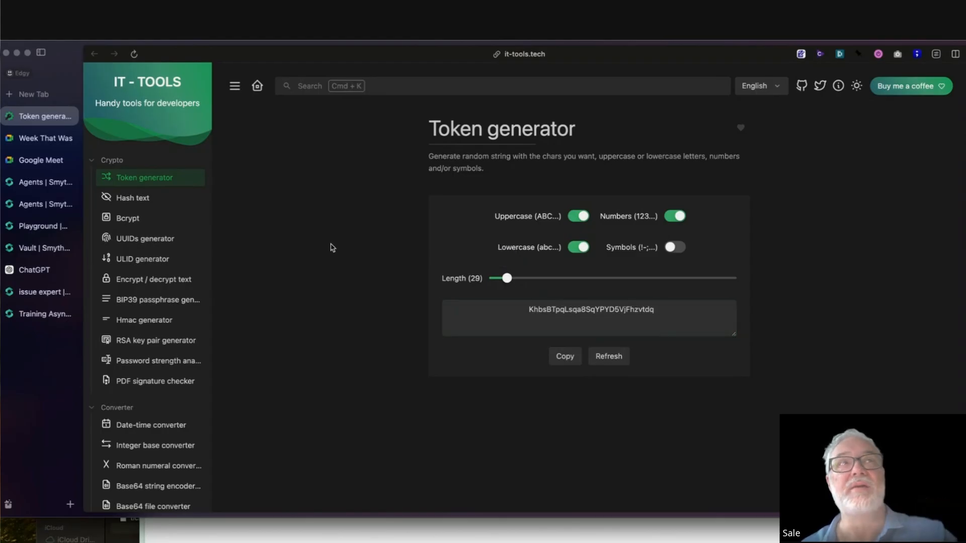
double_click(625, 308)
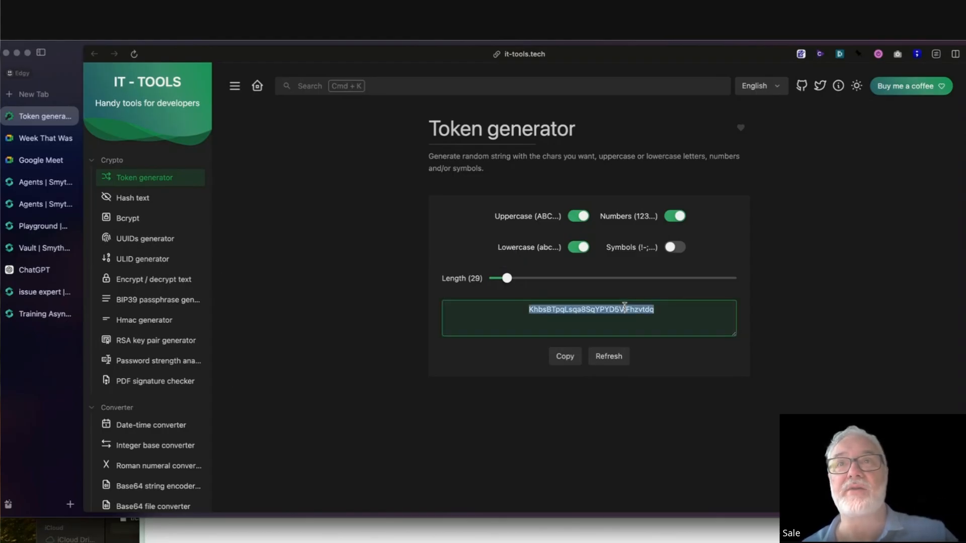
click(386, 291)
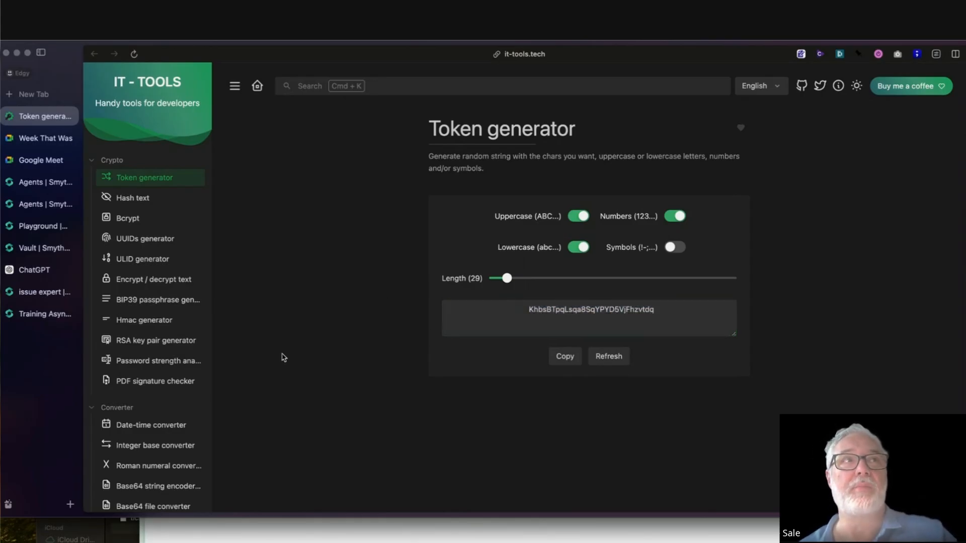
click(606, 335)
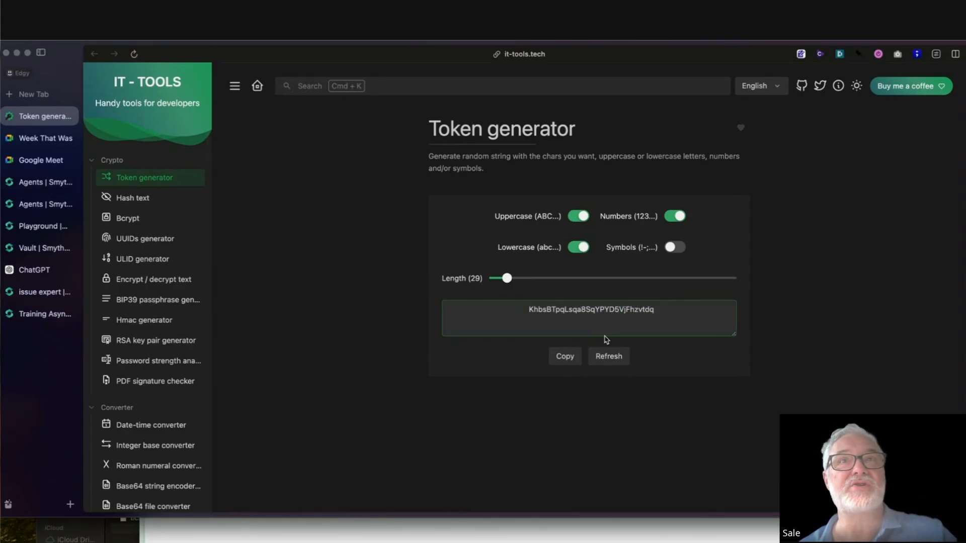
click(227, 264)
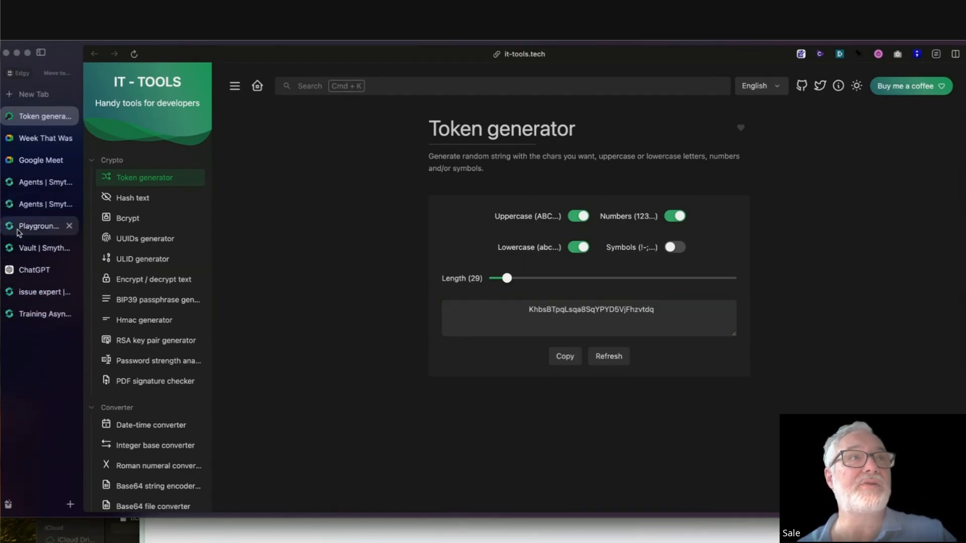
- Return to the Playground agent and check the Token field in its Auth Settings
click(40, 225)
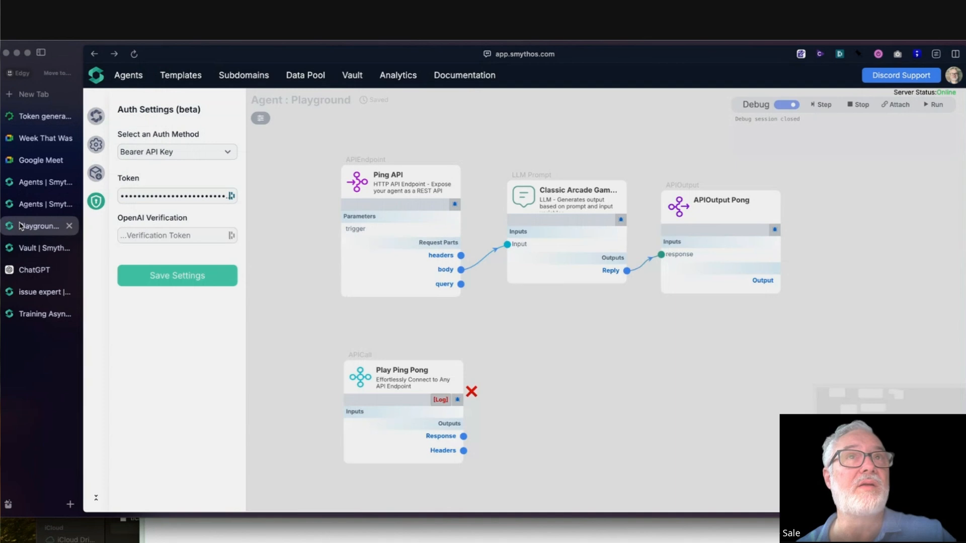
click(133, 196)
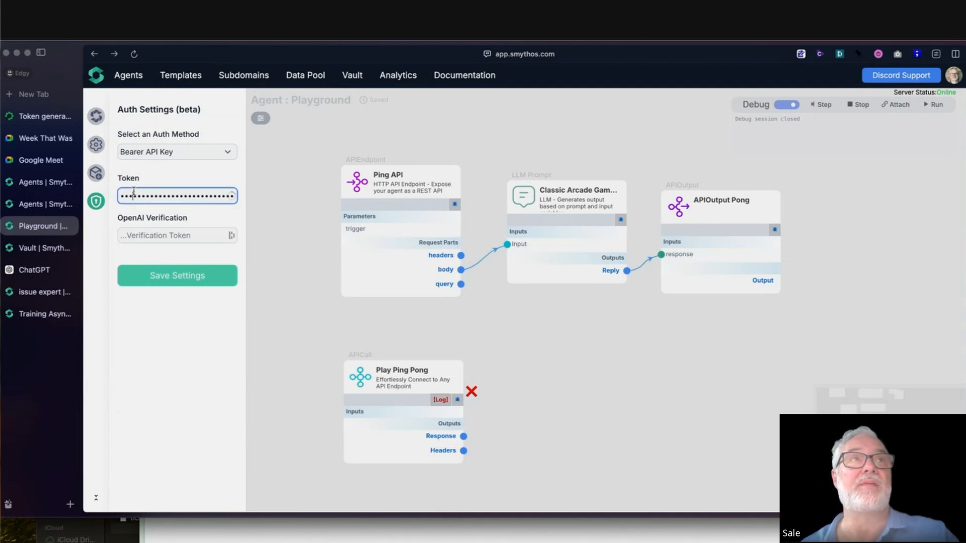
click(330, 161)
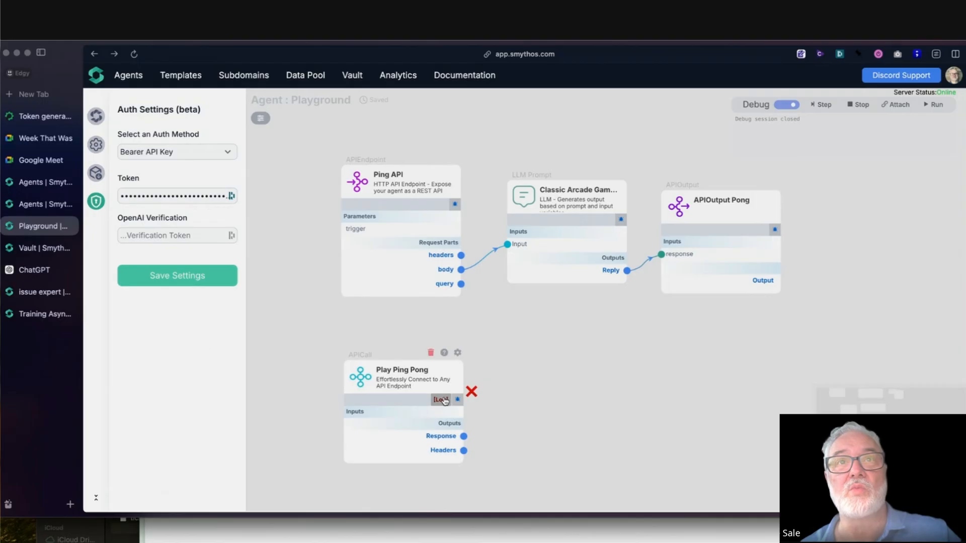
- Open the Play Ping Pong component's settings and add an Authorization header with a value starting with "Bearer "
click(458, 353)
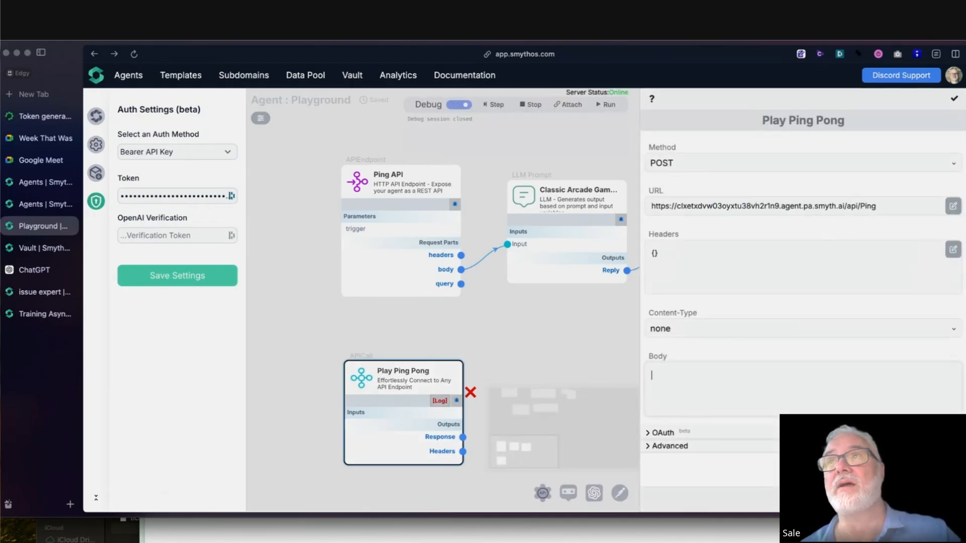
click(953, 249)
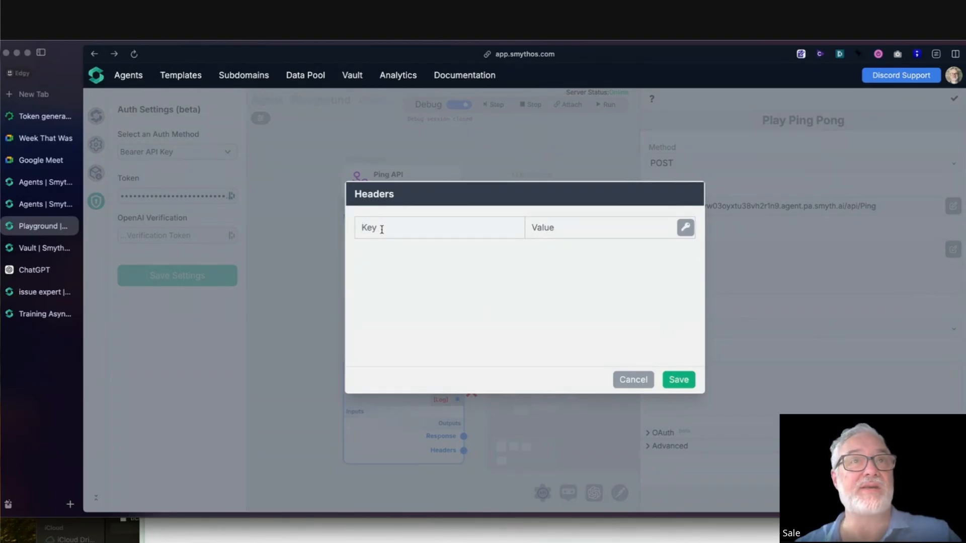
click(382, 229)
text(Authorization)
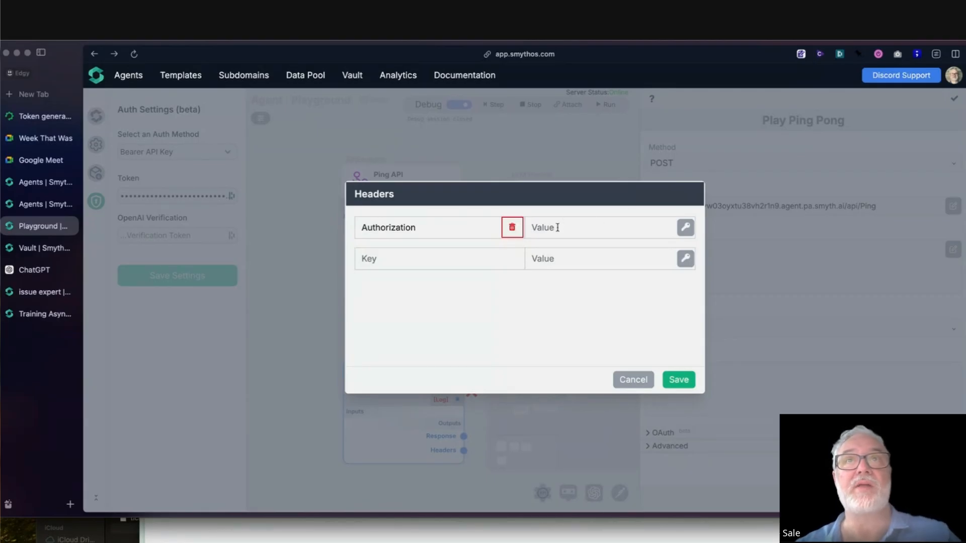
text(Be)
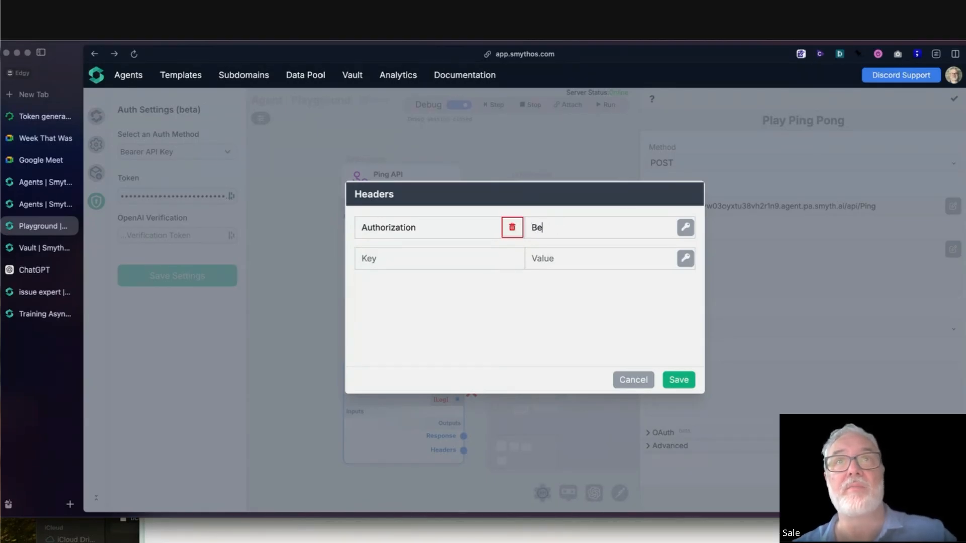
text(arer)
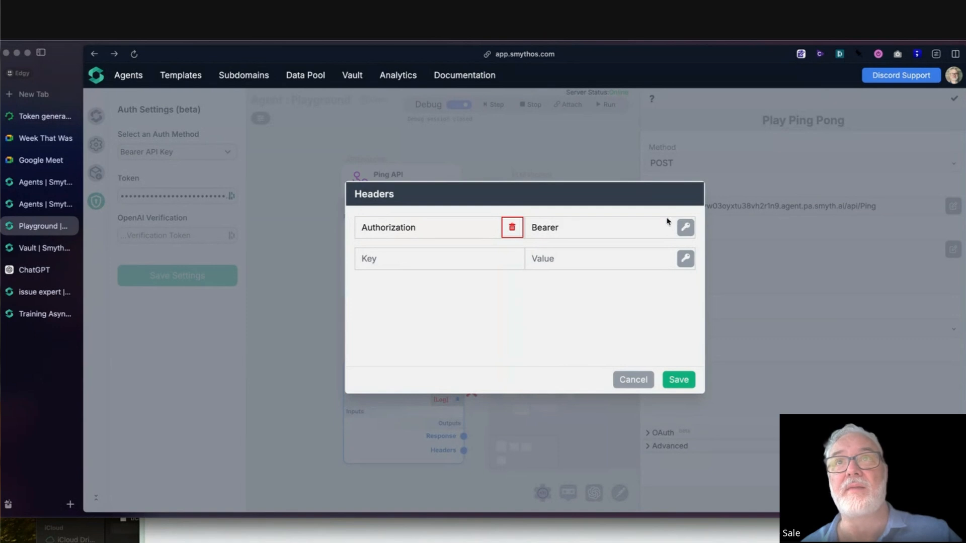
click(686, 227)
scroll(662, 273, down, 3)
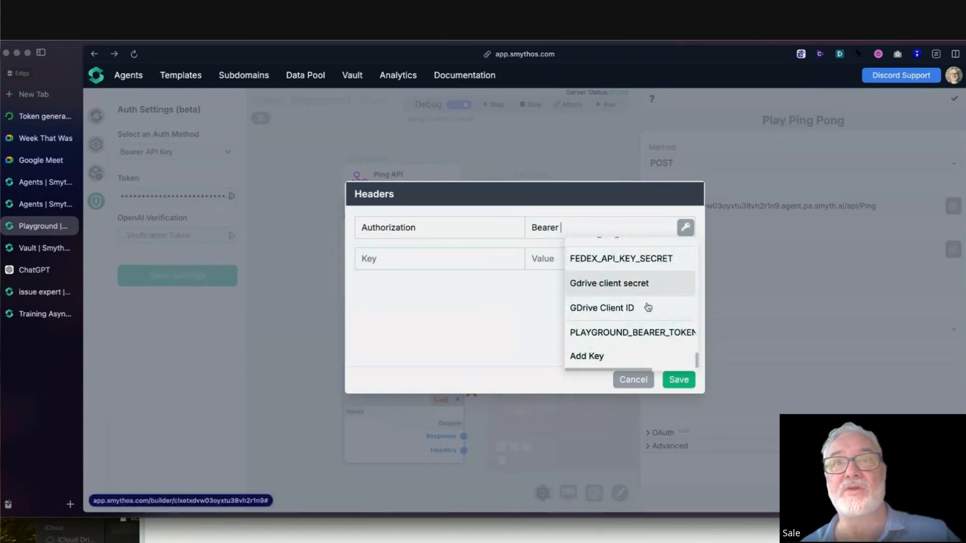
click(584, 358)
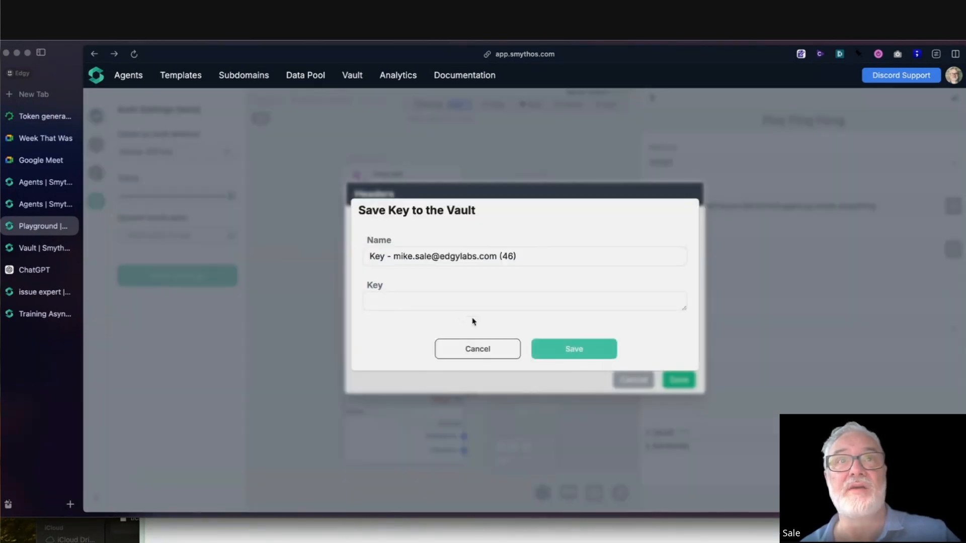
click(539, 261)
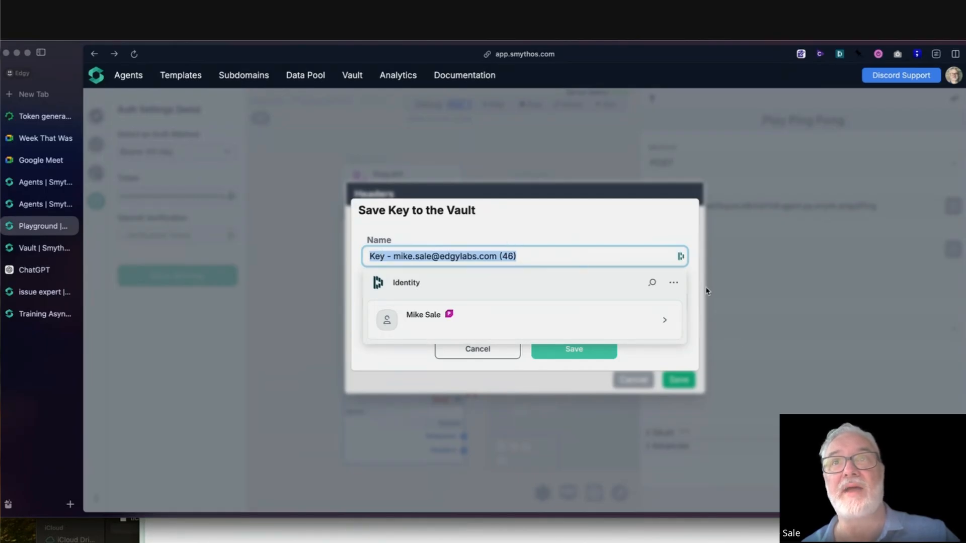
click(693, 293)
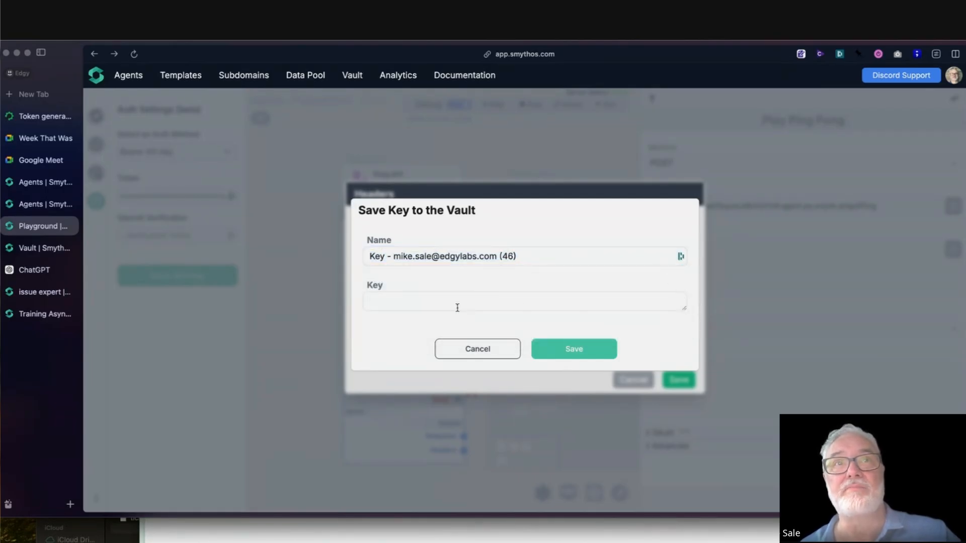
click(456, 307)
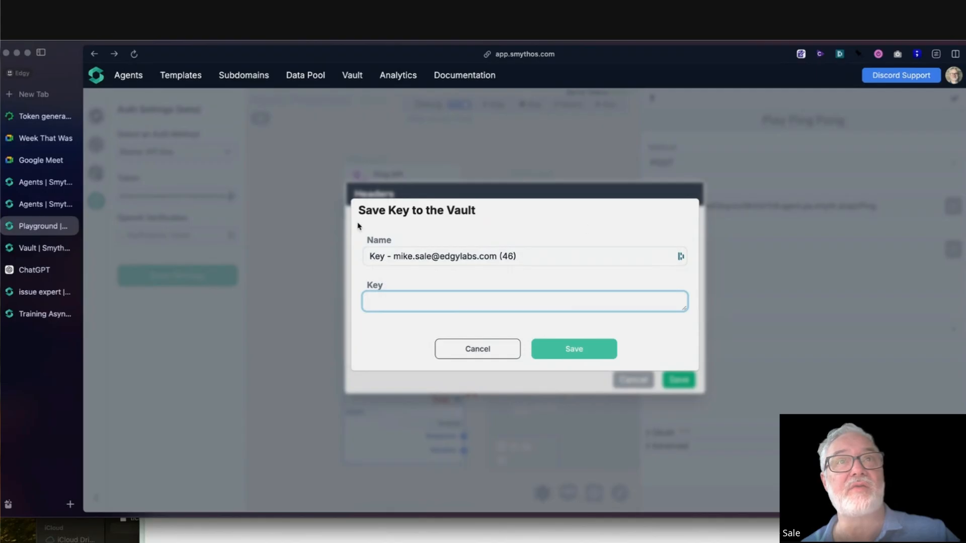
click(509, 352)
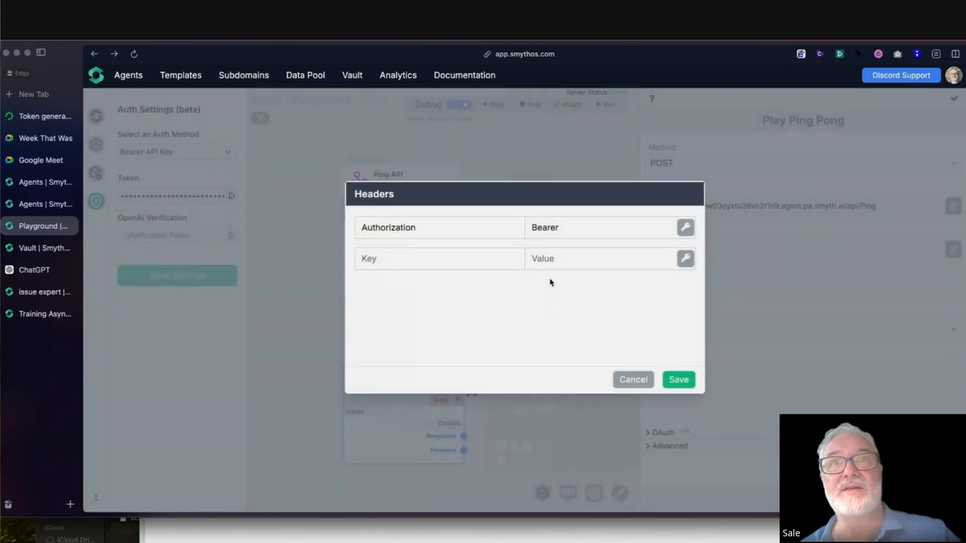
- Append the vault key PLAYGROUND_BEARER_TOKEN_FOR_TESTING to the Authorization header's Bearer value, save the headers and close the component settings
click(685, 227)
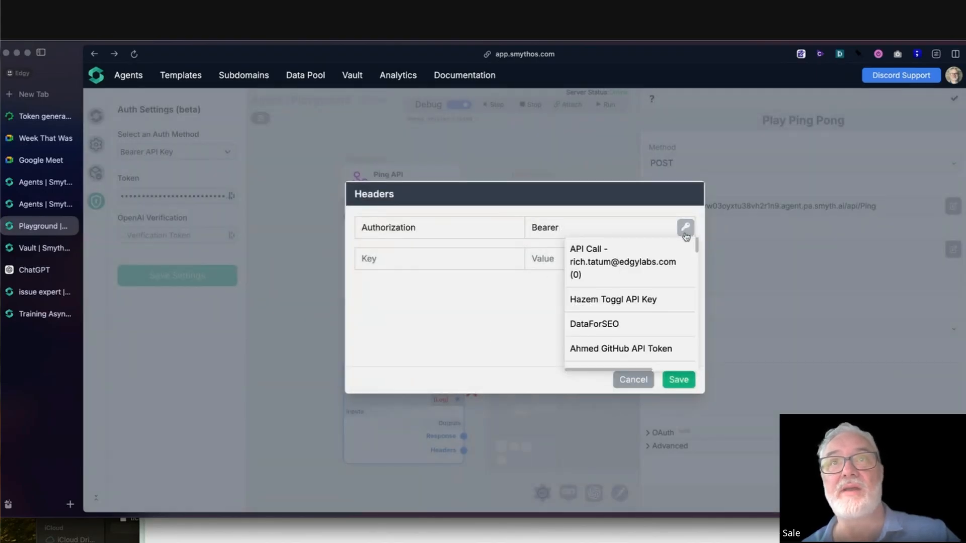
scroll(631, 330, down, 3)
scroll(631, 329, down, 5)
click(630, 333)
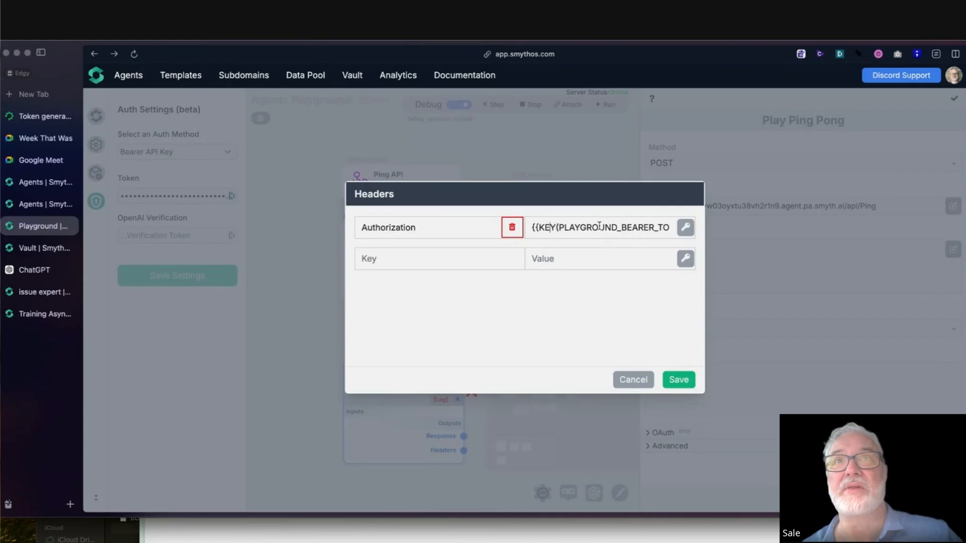
key(Up)
key(Up)
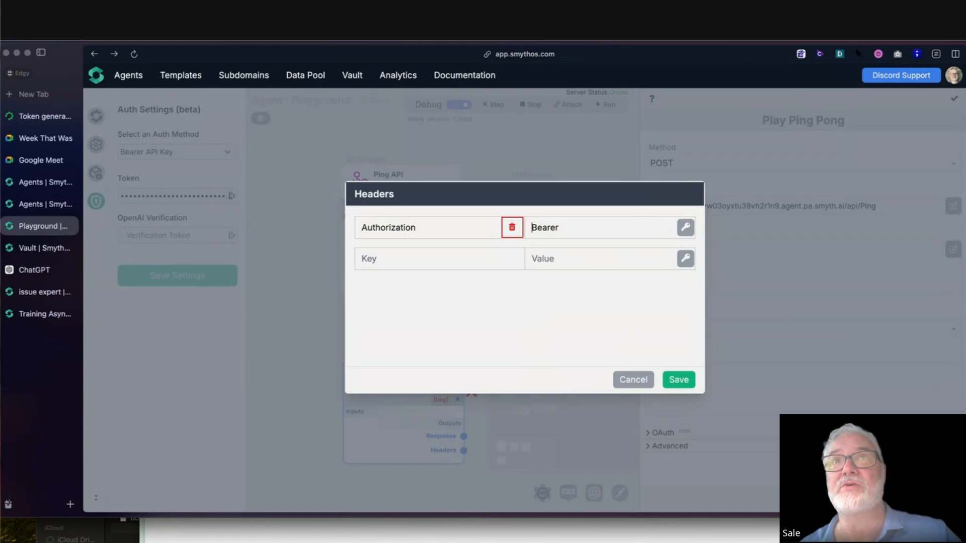
key(Down)
key(Down)
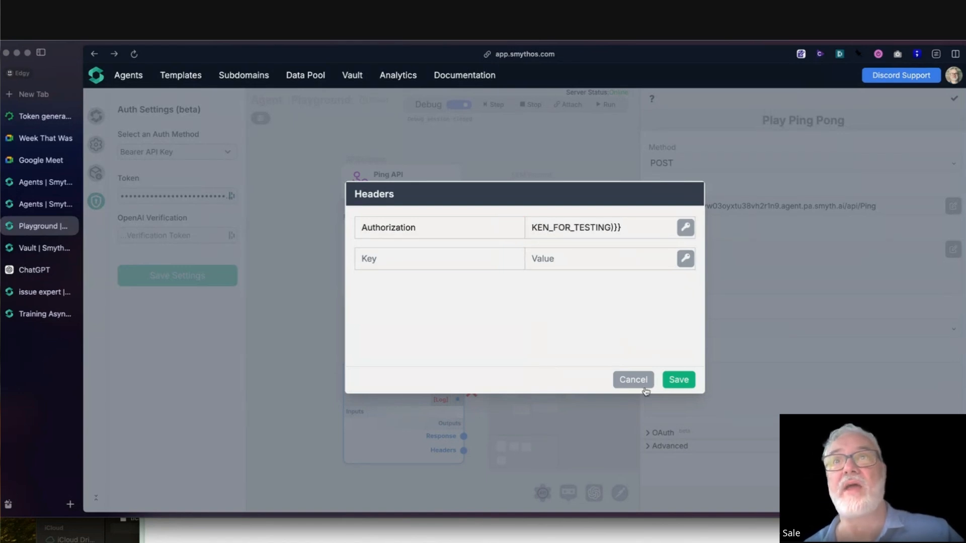
click(672, 380)
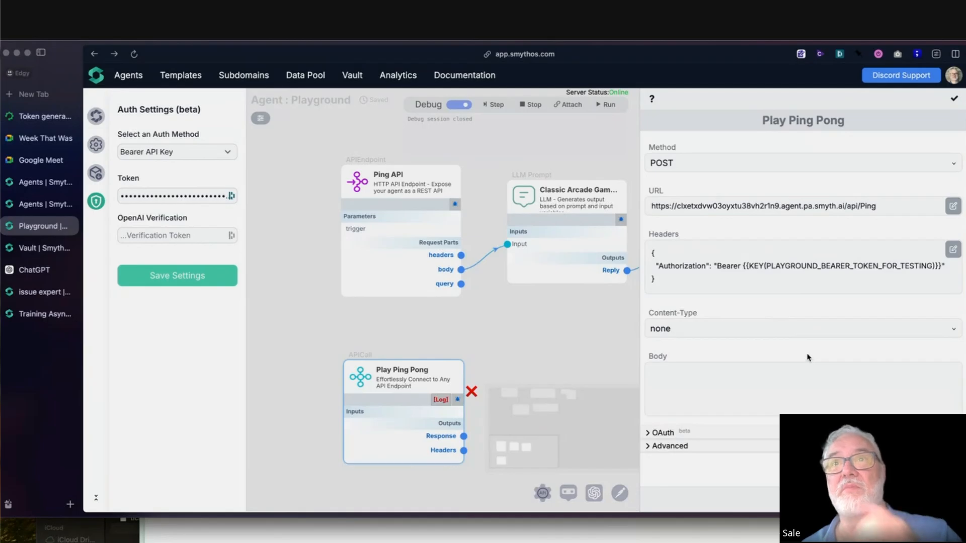
click(955, 101)
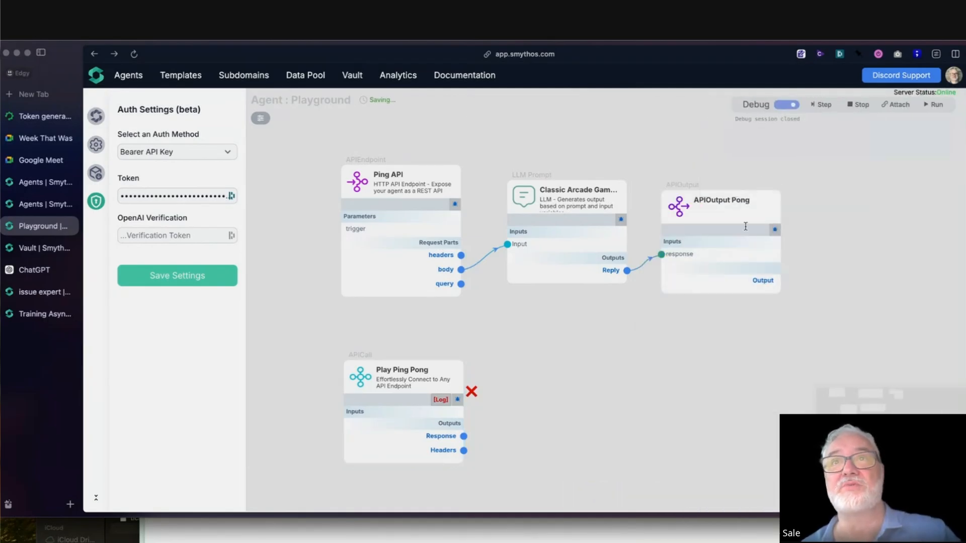
- Debug-run the Play Ping Pong API call with its Authorization header
click(456, 401)
click(683, 320)
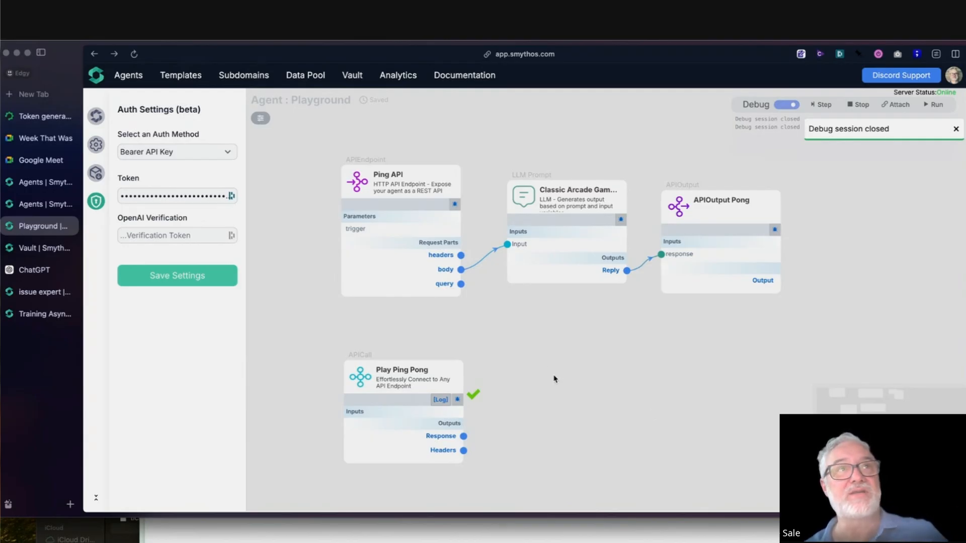
- Review the agent's auth method options and the Play Ping Pong component's header settings
click(206, 152)
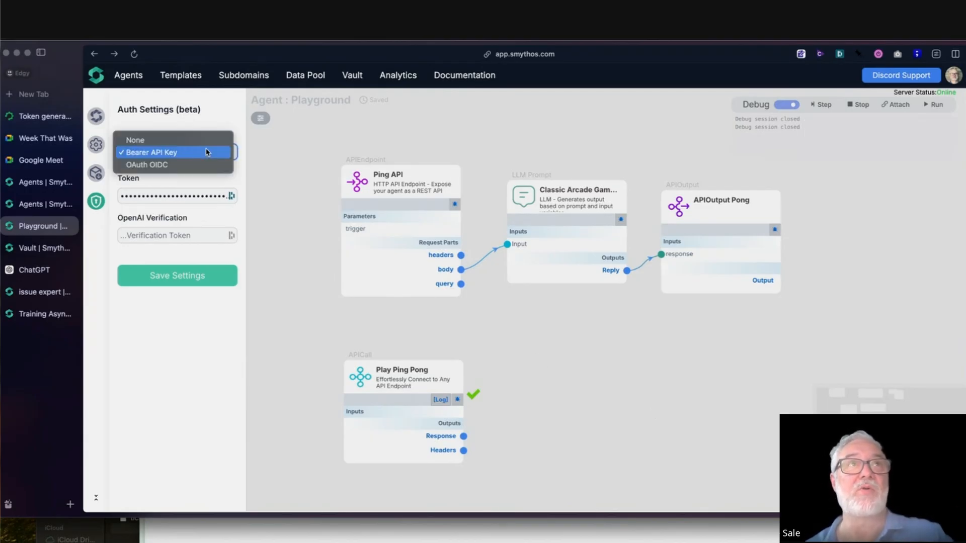
click(320, 147)
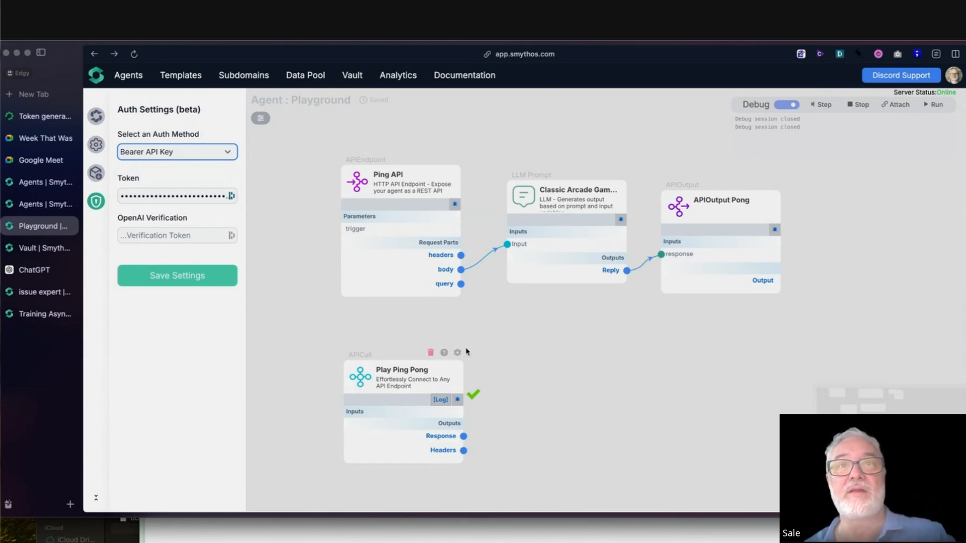
click(458, 355)
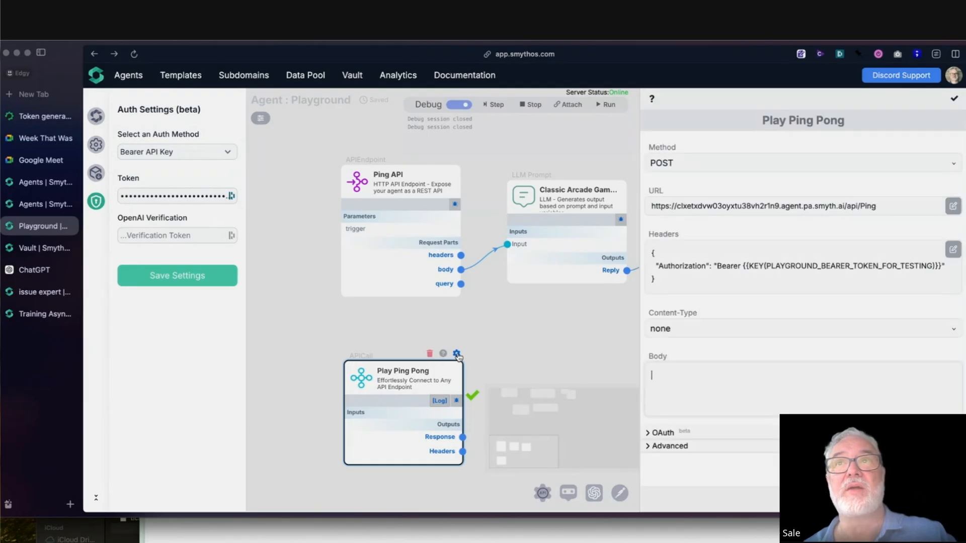
click(951, 106)
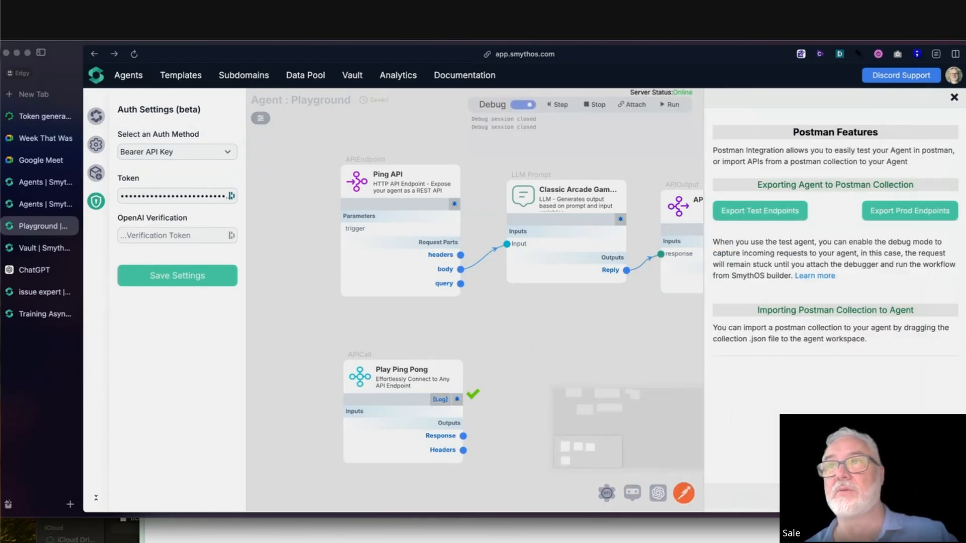
- Export the agent's production endpoints as a Postman collection and show the Downloads folder in Finder
click(904, 207)
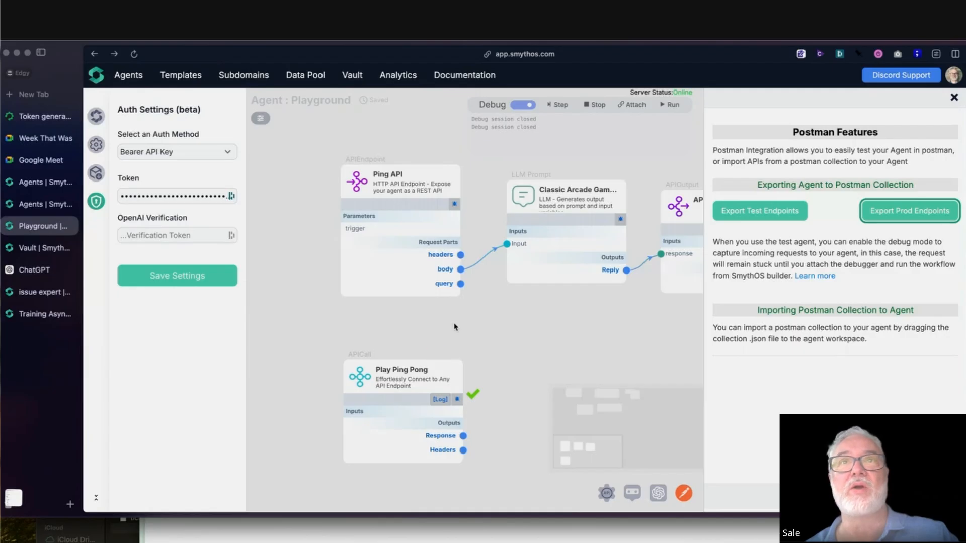
key(ctrl+Up)
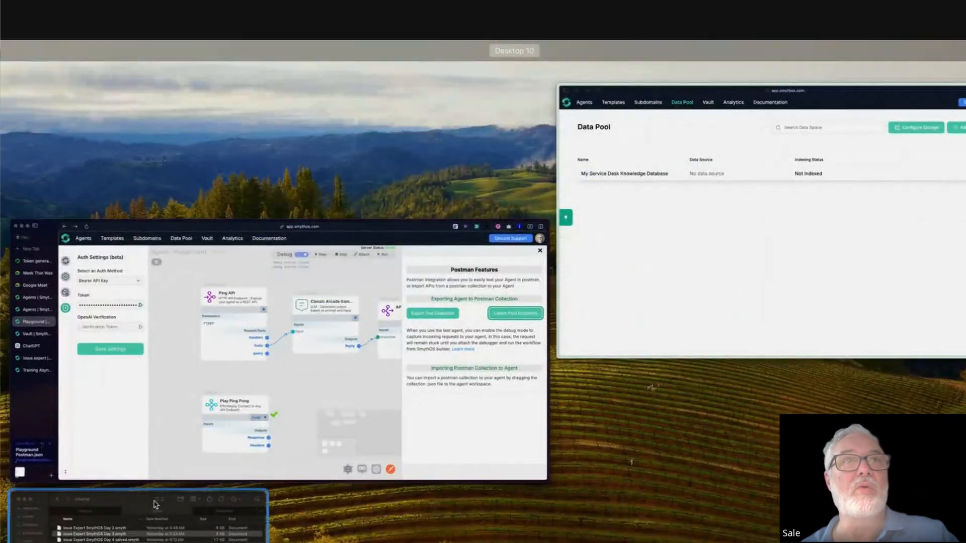
click(157, 523)
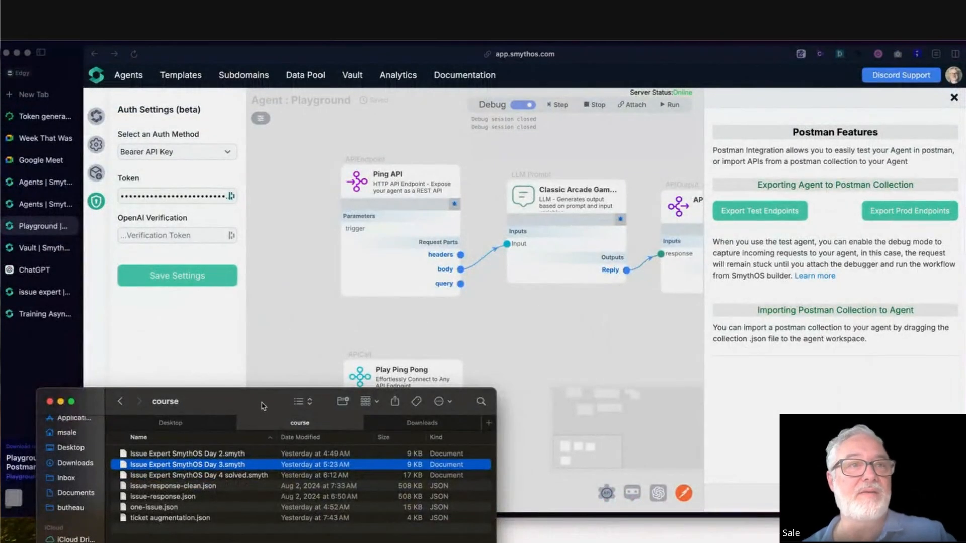
click(426, 423)
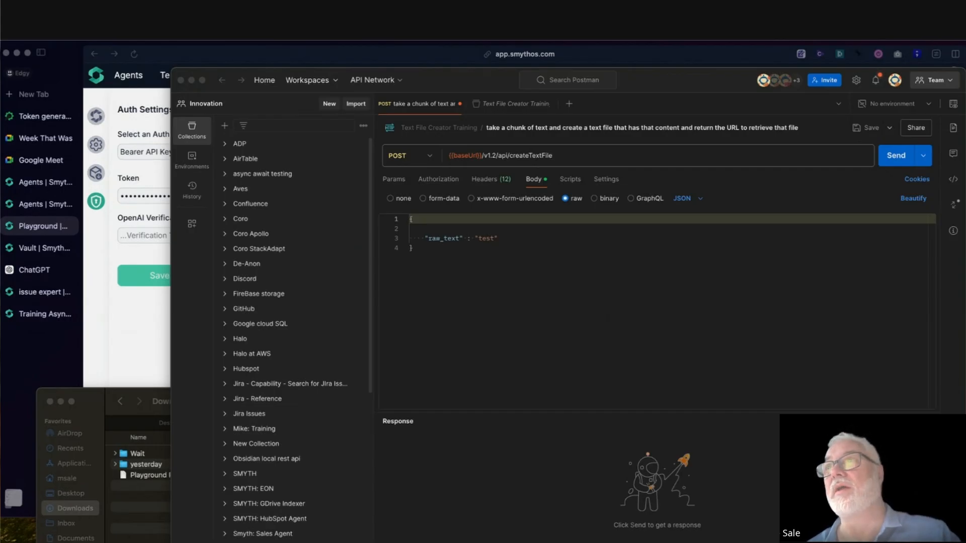
- Import the downloaded Playground Postman.json file into the Innovation workspace in Postman
click(508, 320)
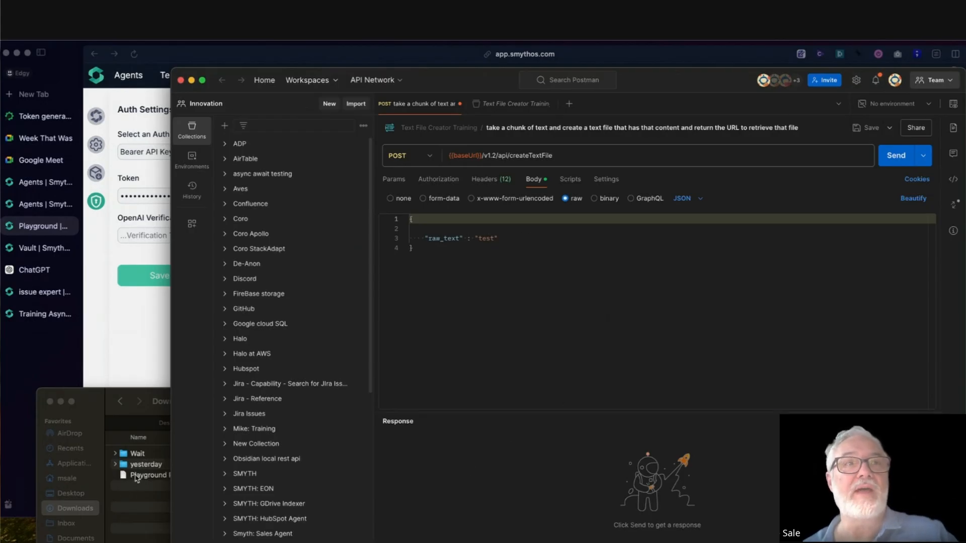
click(137, 477)
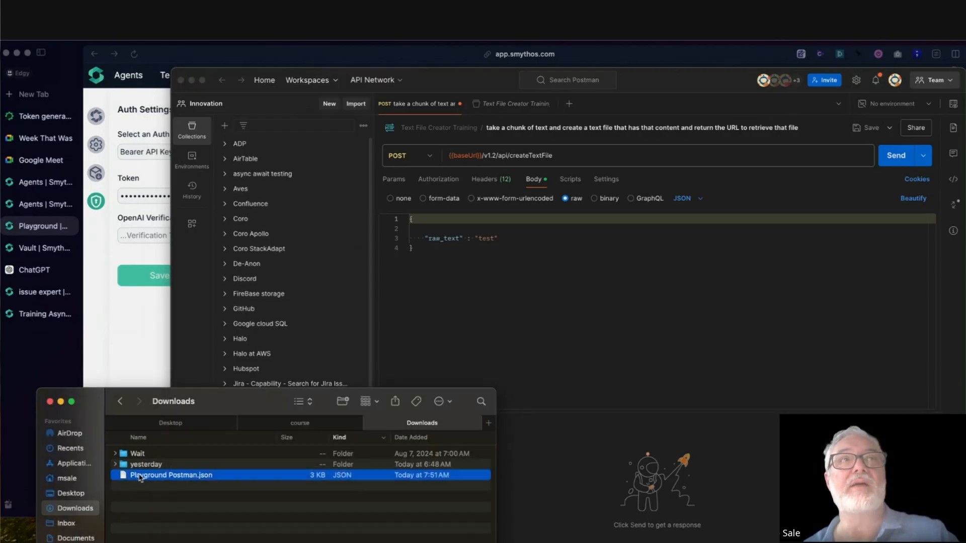
click(350, 104)
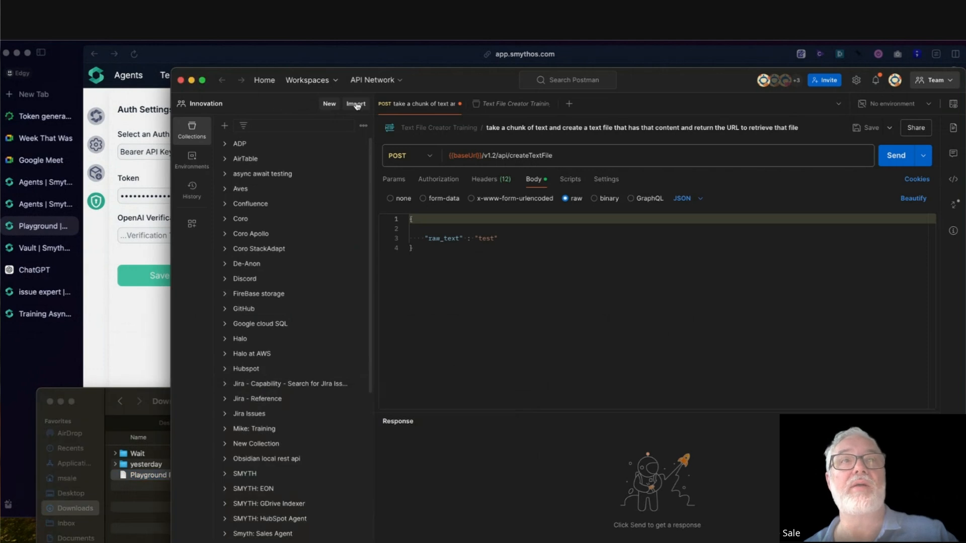
click(357, 105)
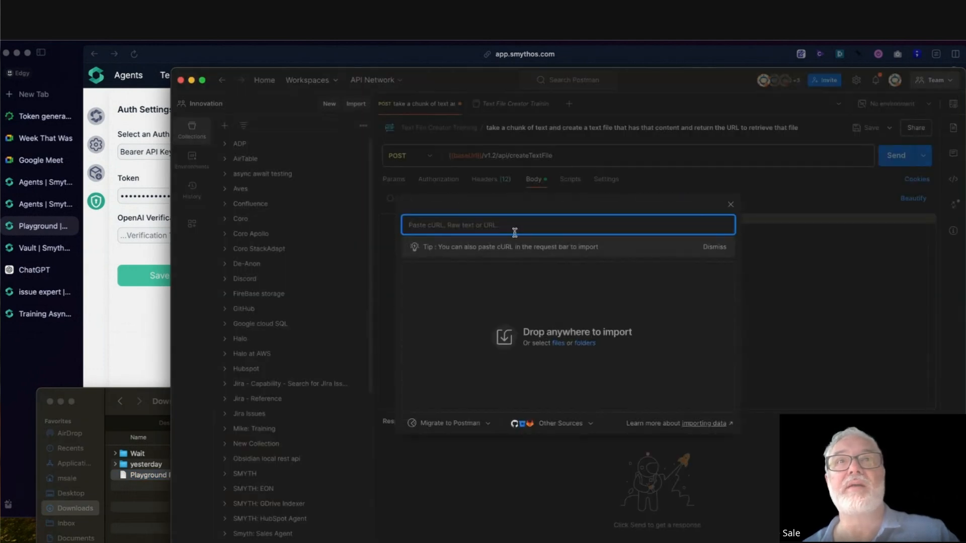
drag(136, 475, 538, 326)
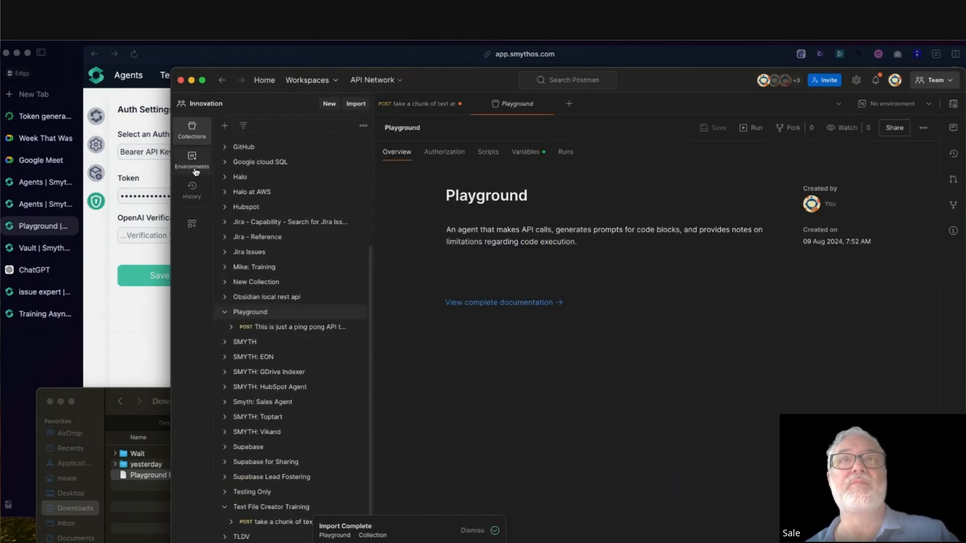
- Check the imported Playground collection's overview and open the body of its ping pong POST request
drag(447, 196, 589, 211)
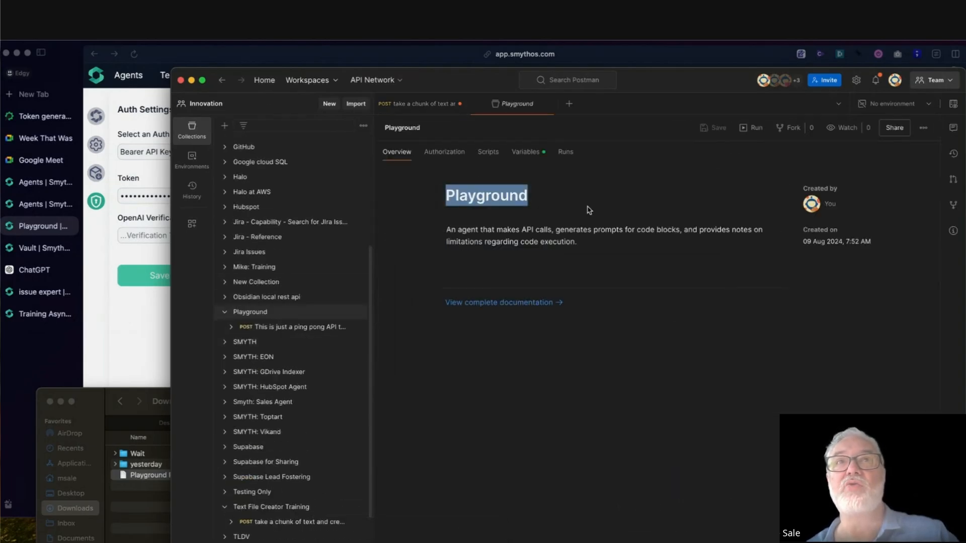
click(602, 242)
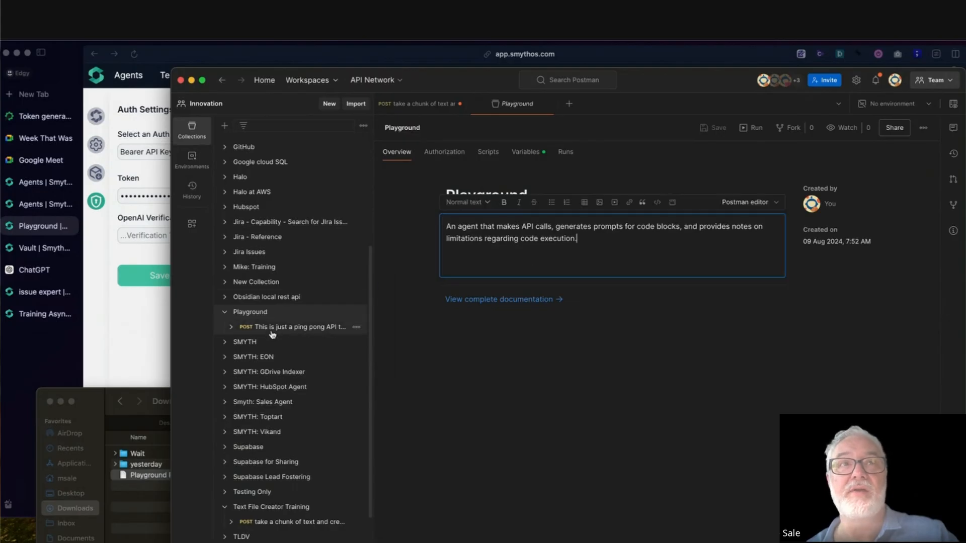
click(289, 327)
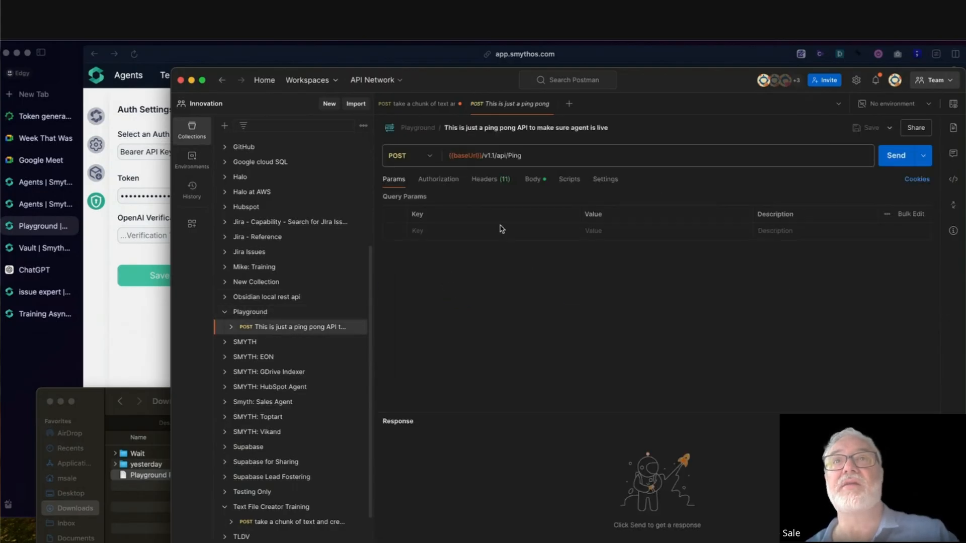
click(534, 180)
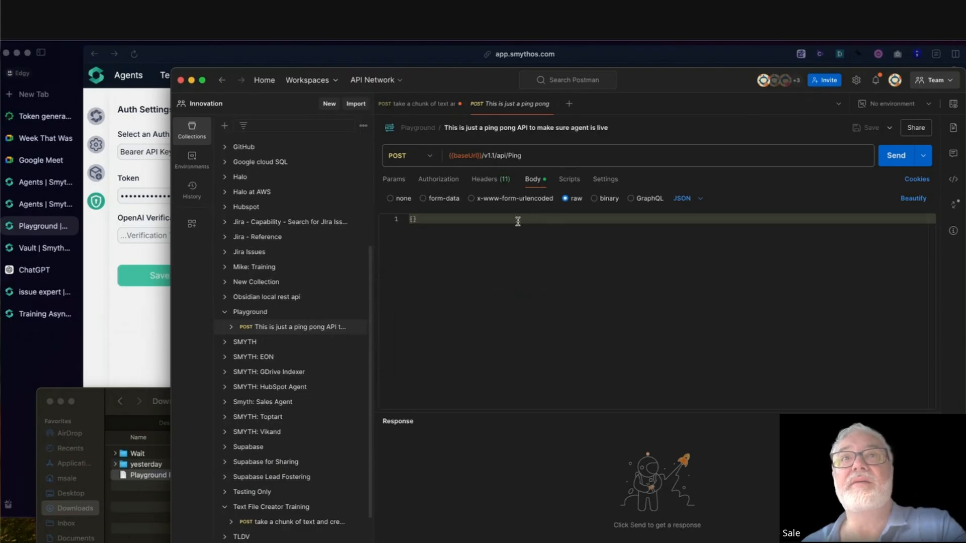
- Review the ping pong request's headers and auth type options, and send it with auth inherited from the parent
click(486, 181)
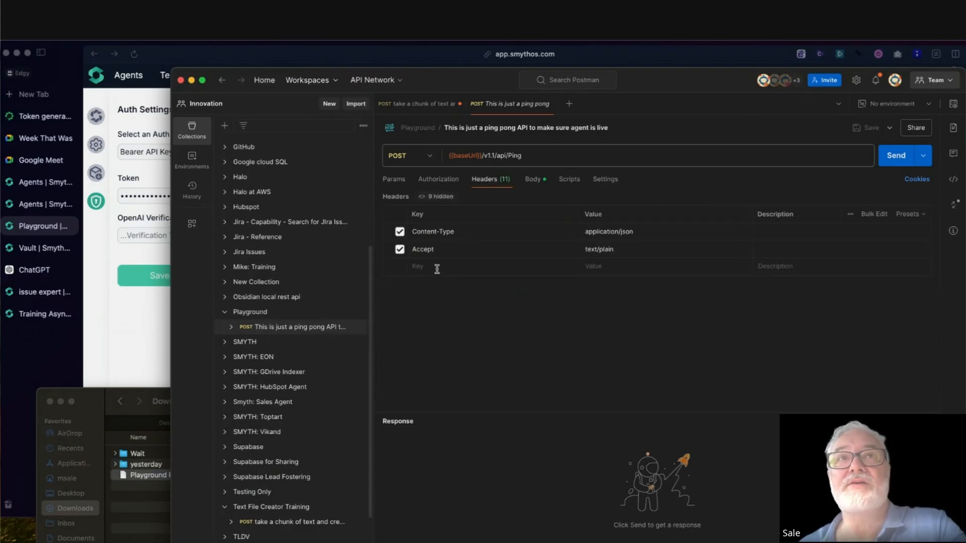
click(435, 183)
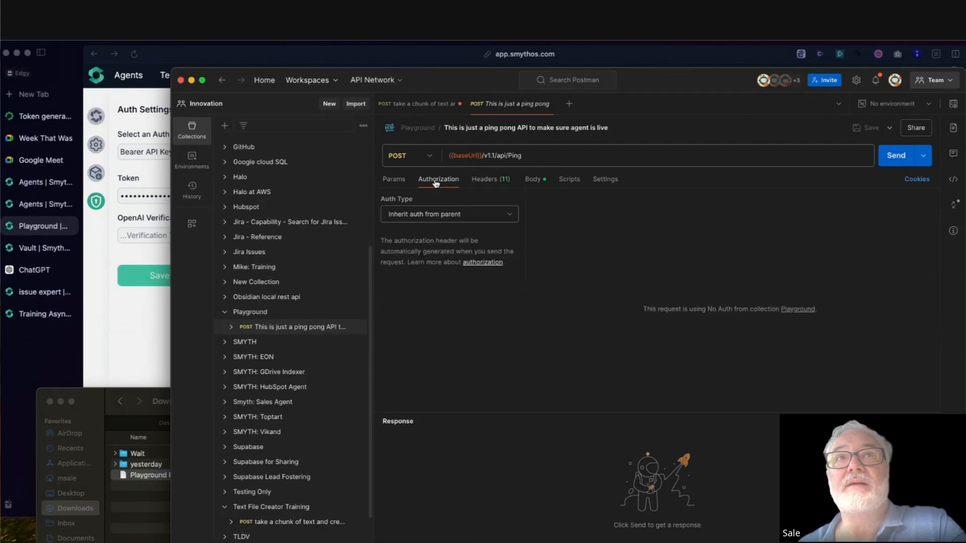
click(439, 216)
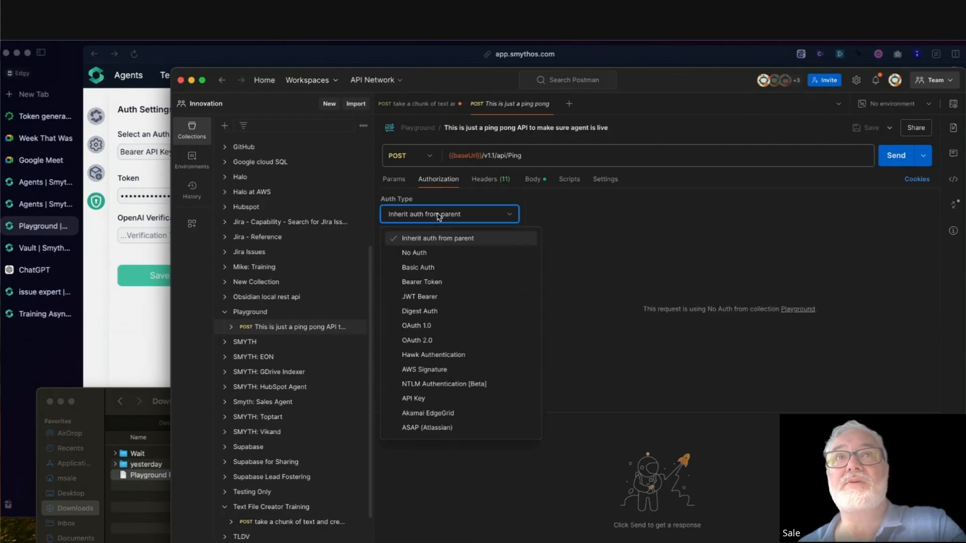
click(436, 213)
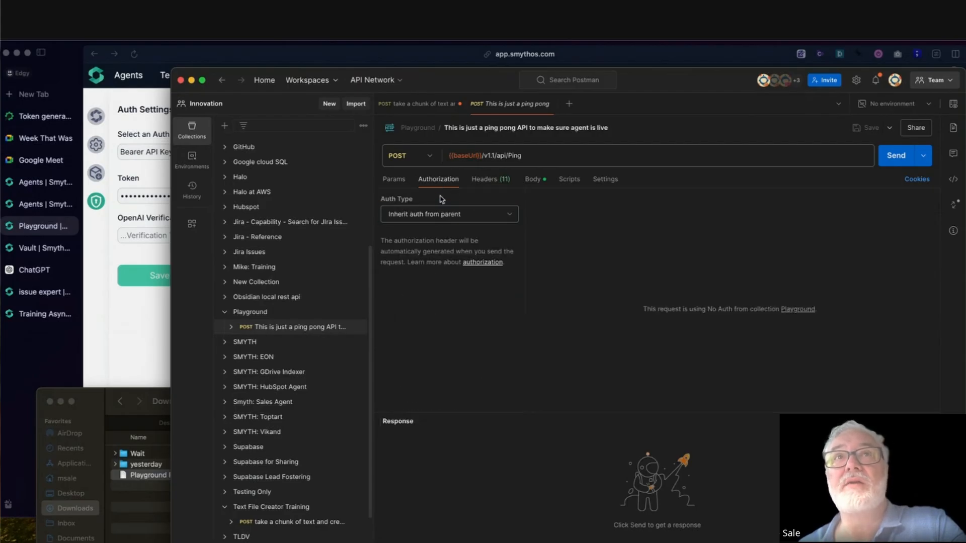
click(896, 156)
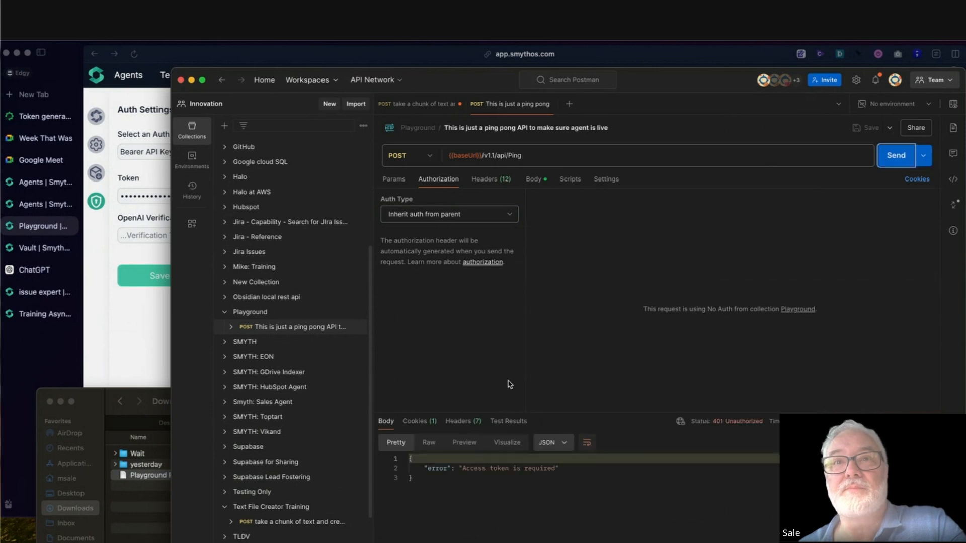
click(474, 469)
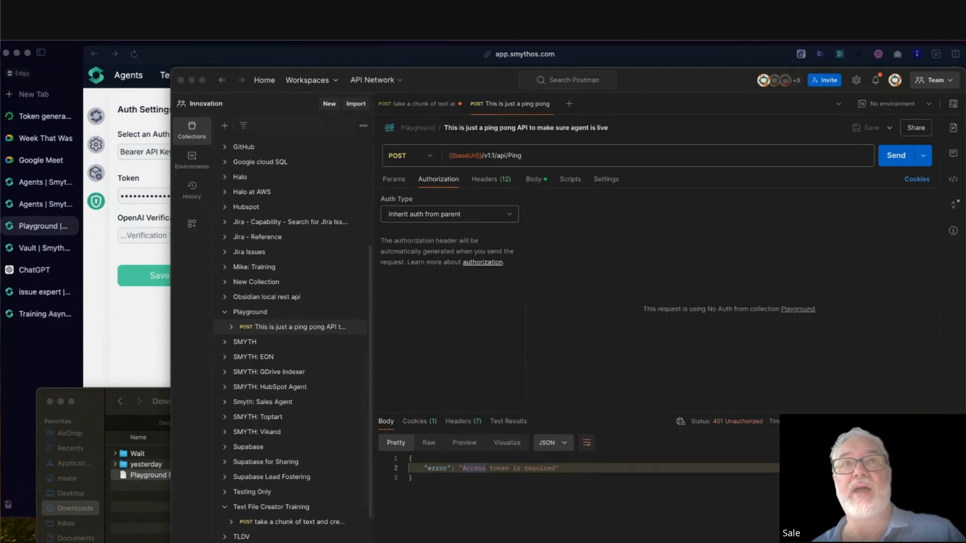
- Set the request's auth type to Bearer Token, replace the token with the copied access token, and send the request
click(447, 217)
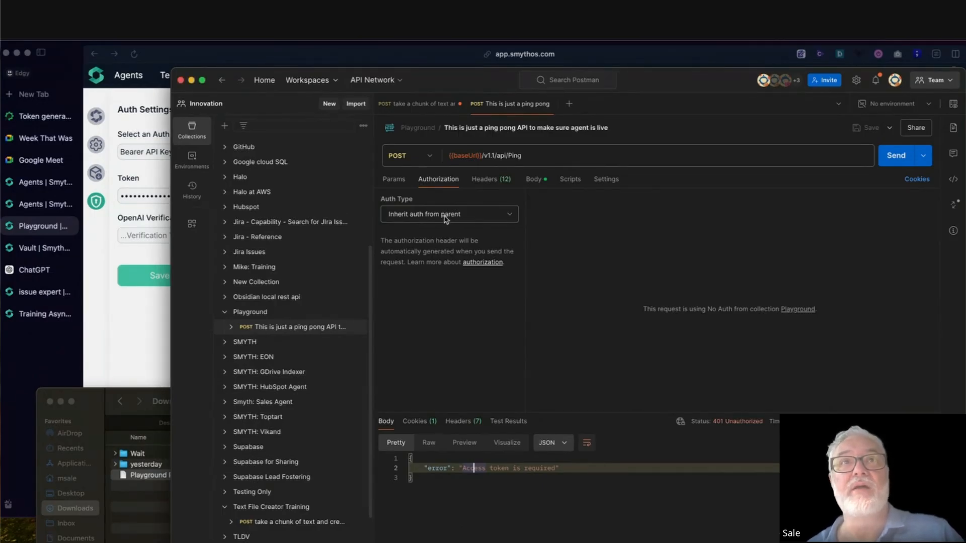
click(415, 216)
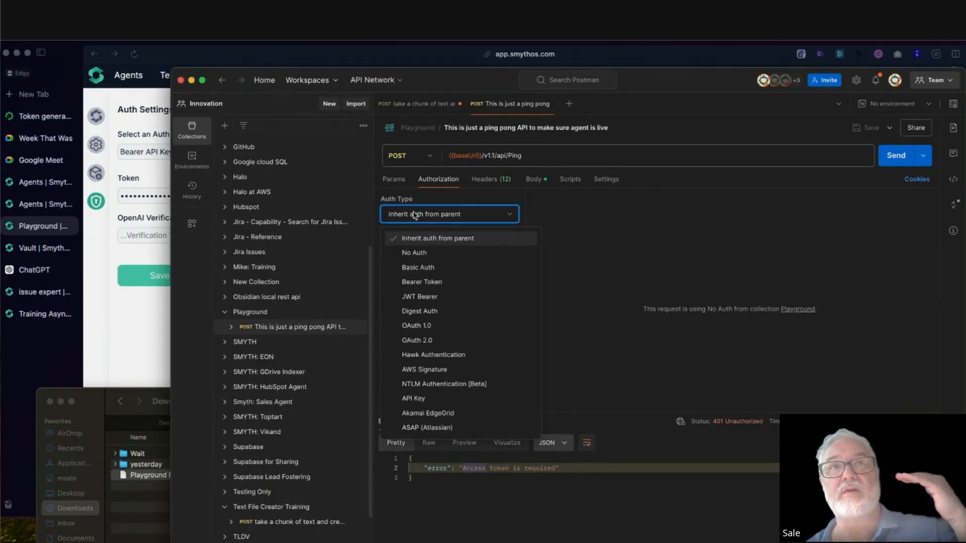
click(426, 284)
double_click(722, 254)
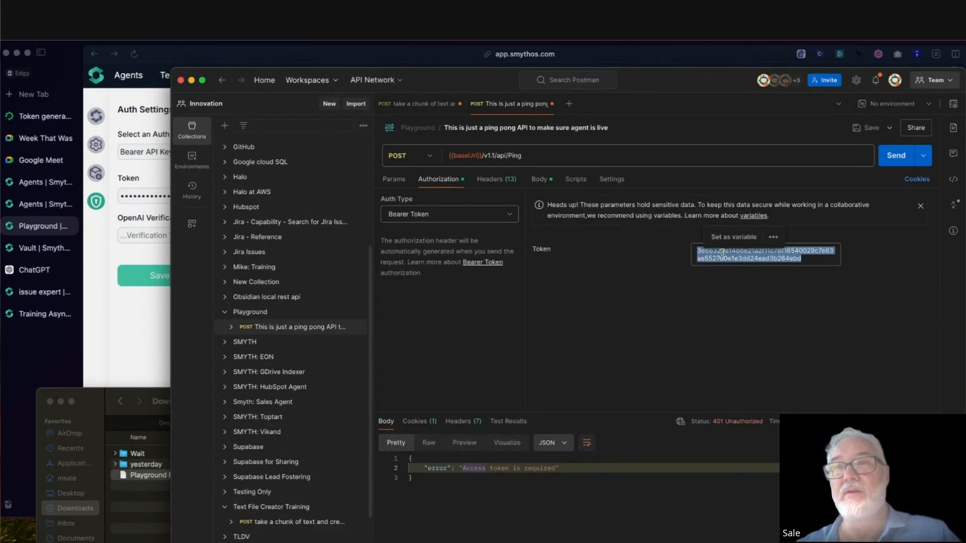
key(super+v)
click(650, 317)
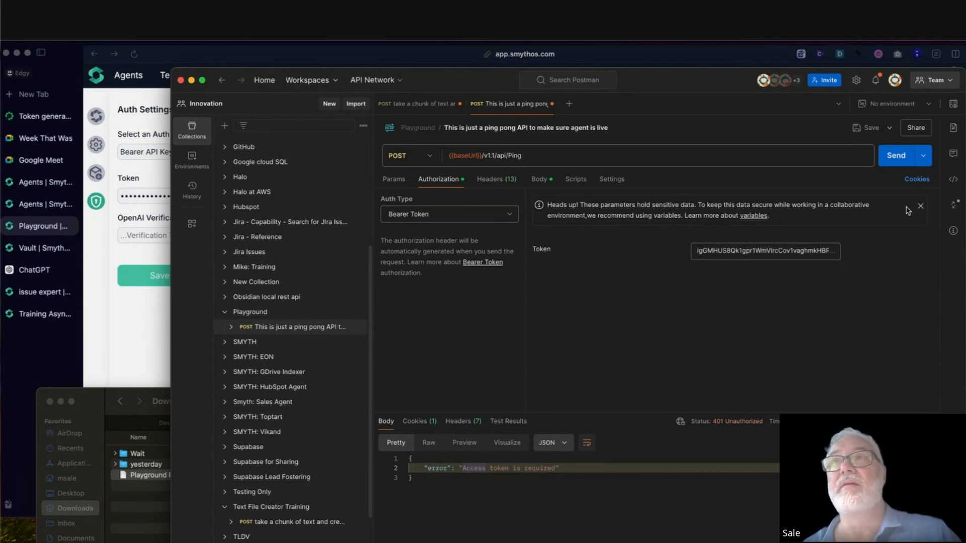
click(899, 158)
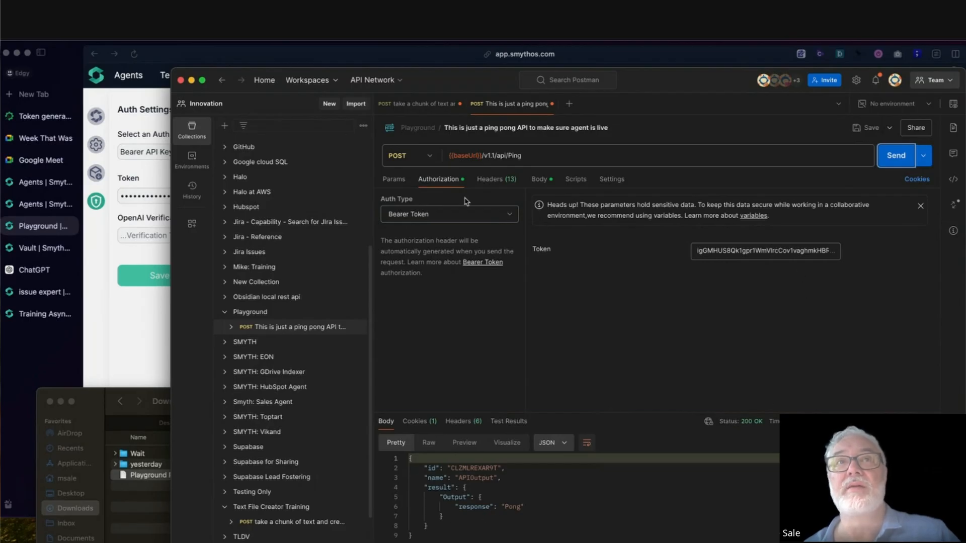
- Set the request's auth type to No Auth and show its header list
click(455, 214)
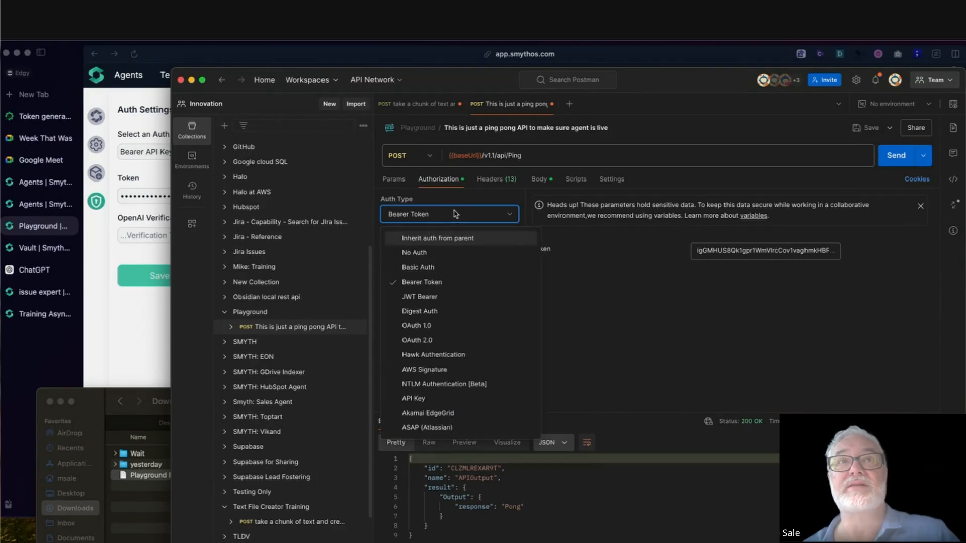
click(451, 253)
click(538, 186)
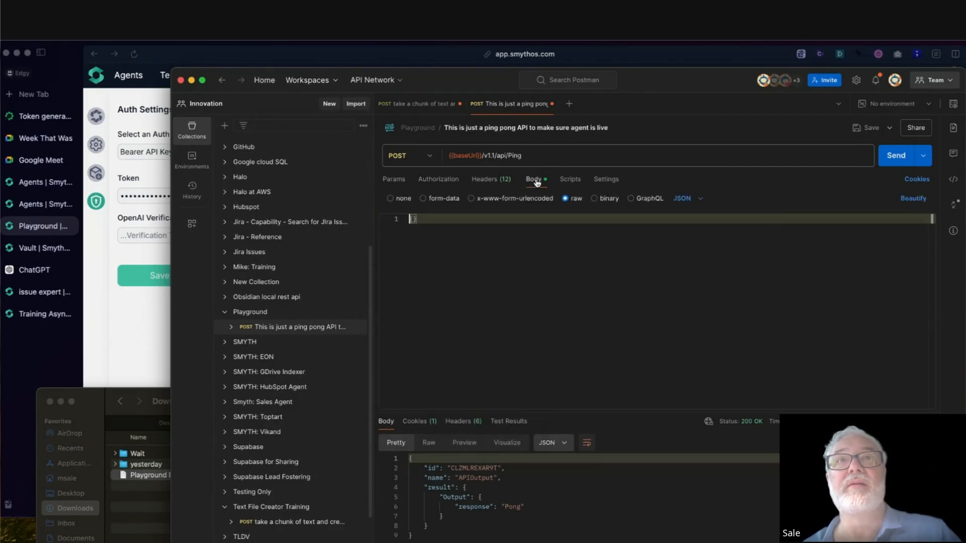
click(492, 180)
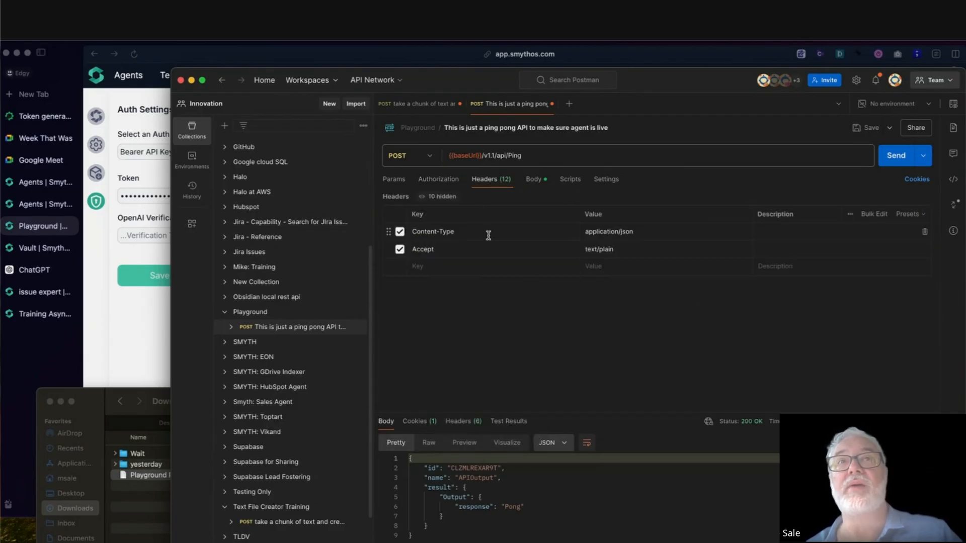
- Add an Authorization header with the copied access token as its value and send the request
click(435, 271)
text(Au)
text(t)
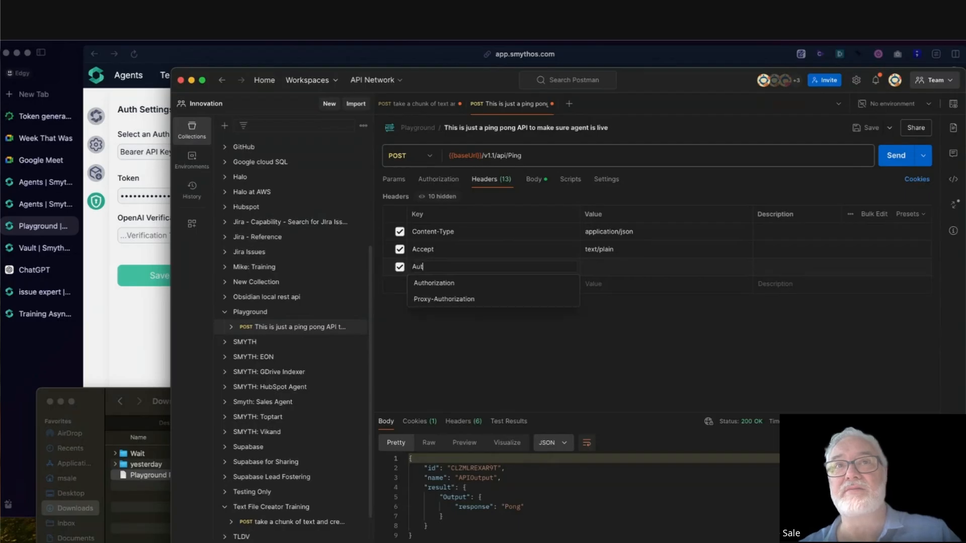
click(434, 283)
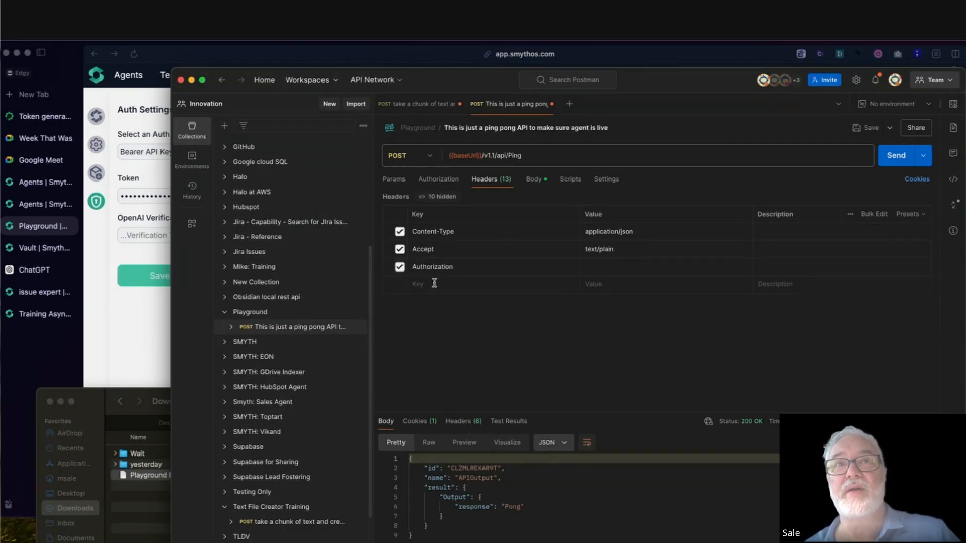
click(624, 268)
key(super+v)
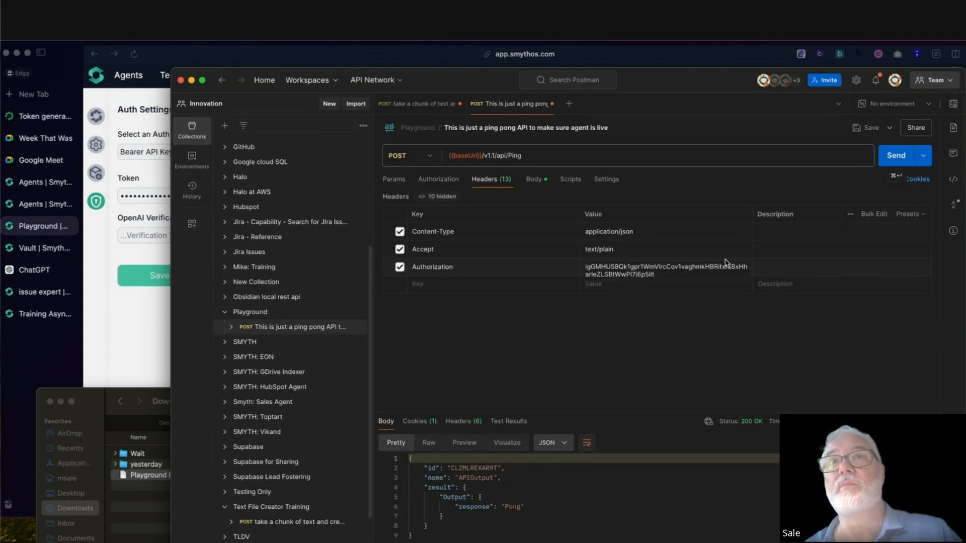
click(898, 157)
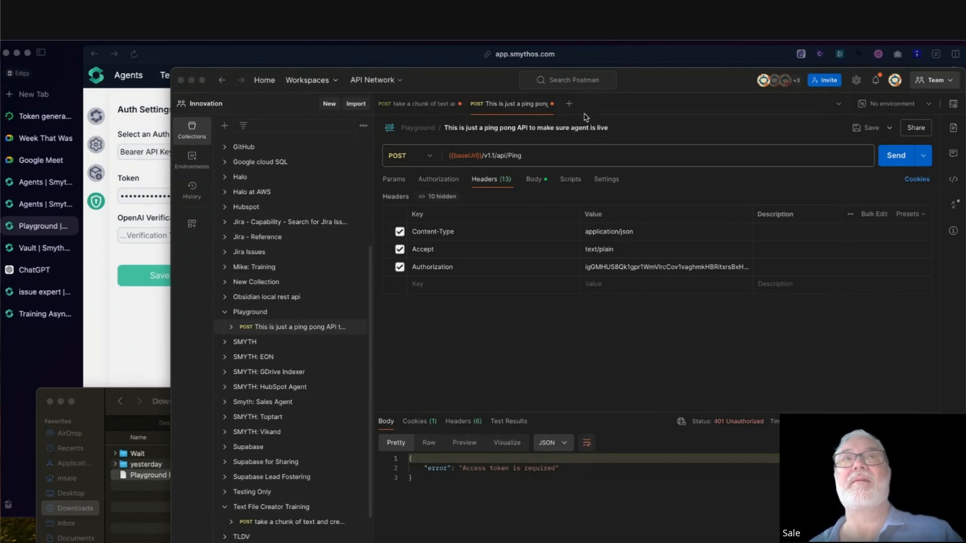
- Resend the ping pong request and examine the error message in the response body
click(637, 130)
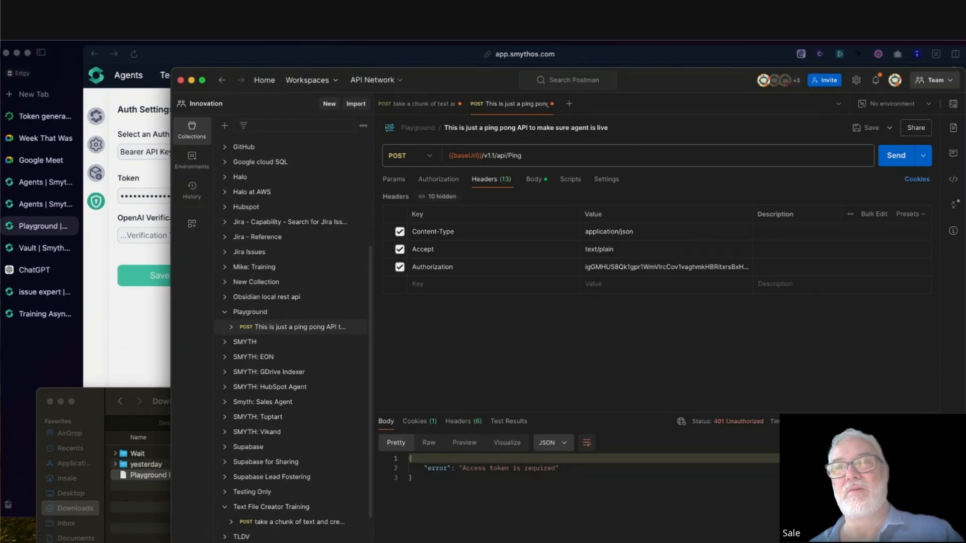
key(super+Tab)
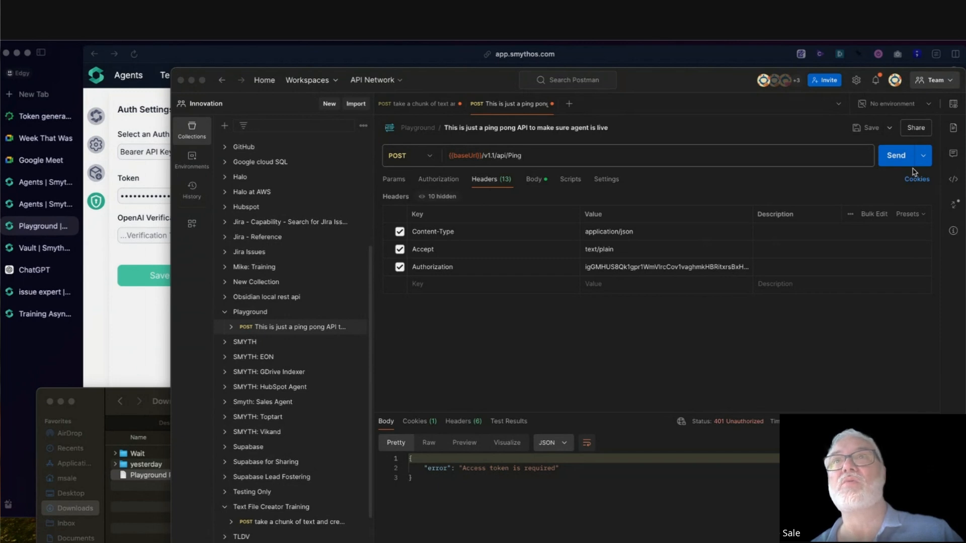
click(897, 159)
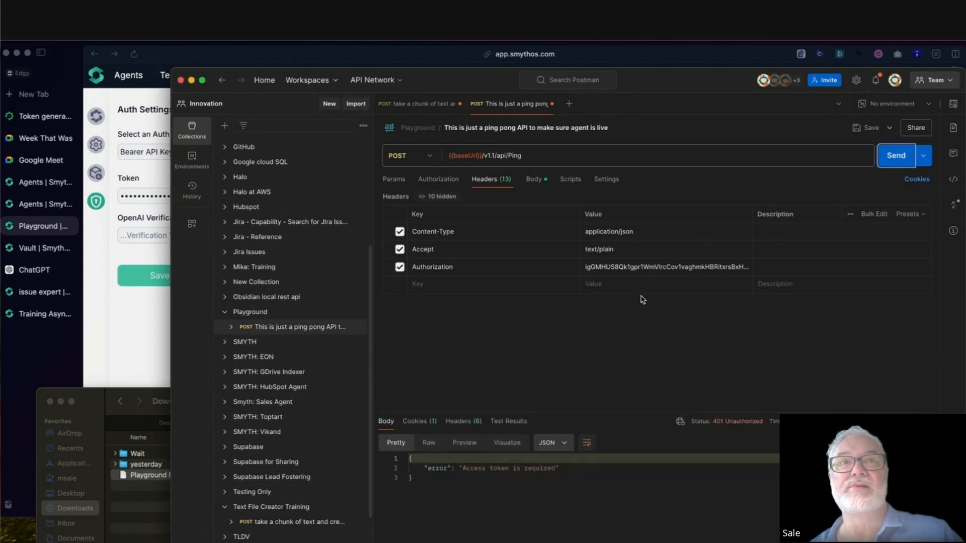
click(584, 476)
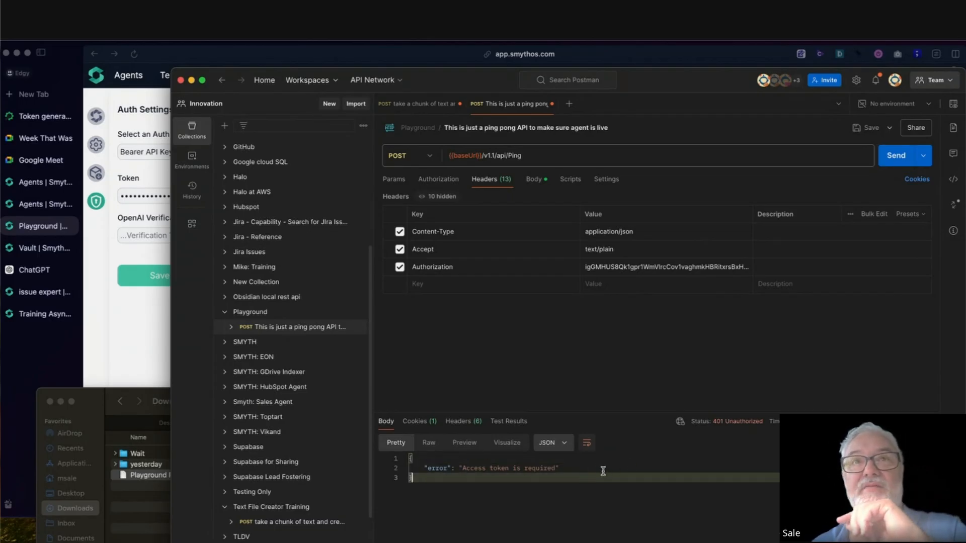
click(601, 469)
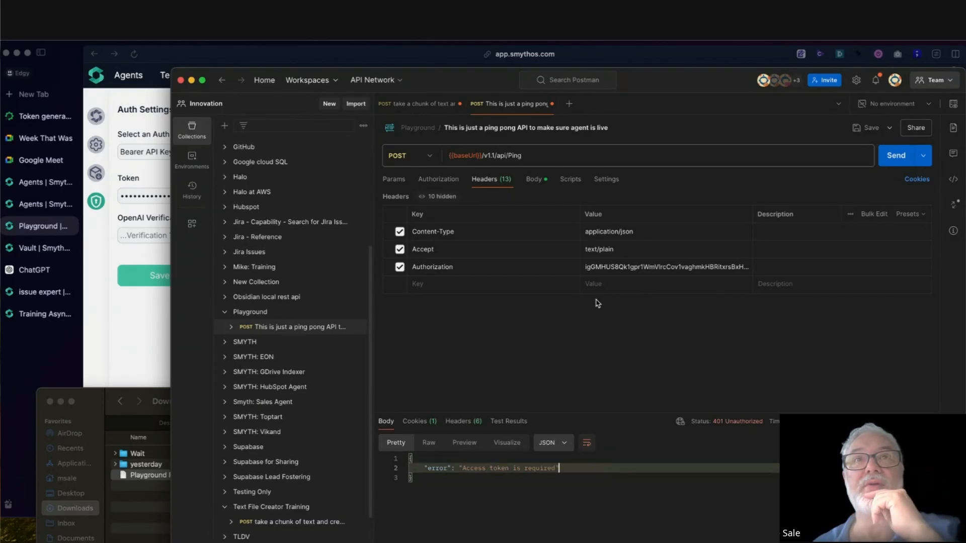
- Prefix the Authorization header's token value with "Bearer" and a space, and send the request
click(587, 267)
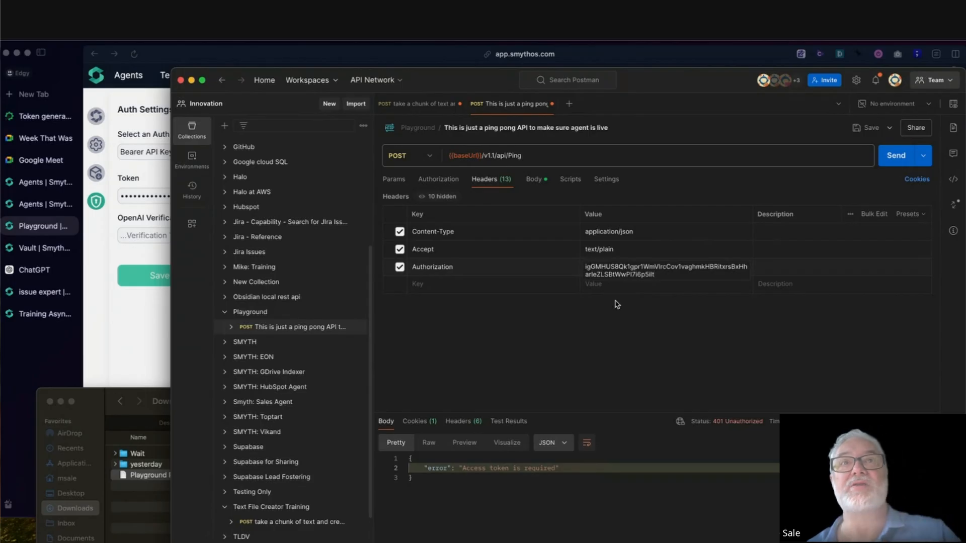
key(shift+Tab)
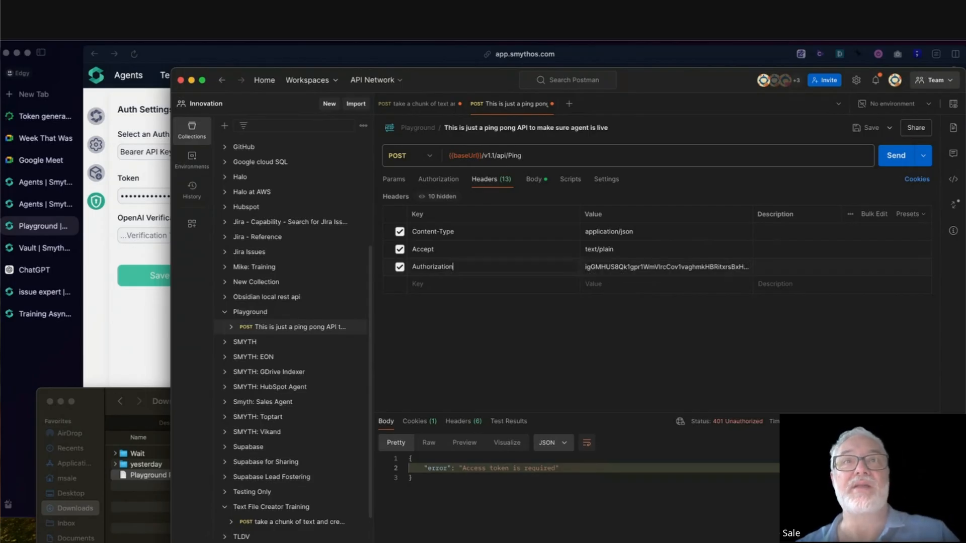
key(Tab)
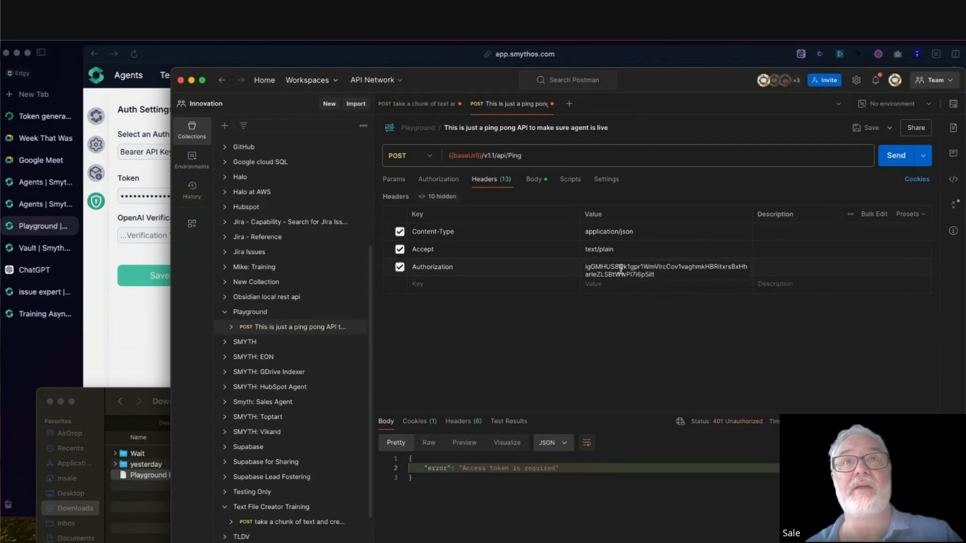
click(585, 267)
text(Bearer)
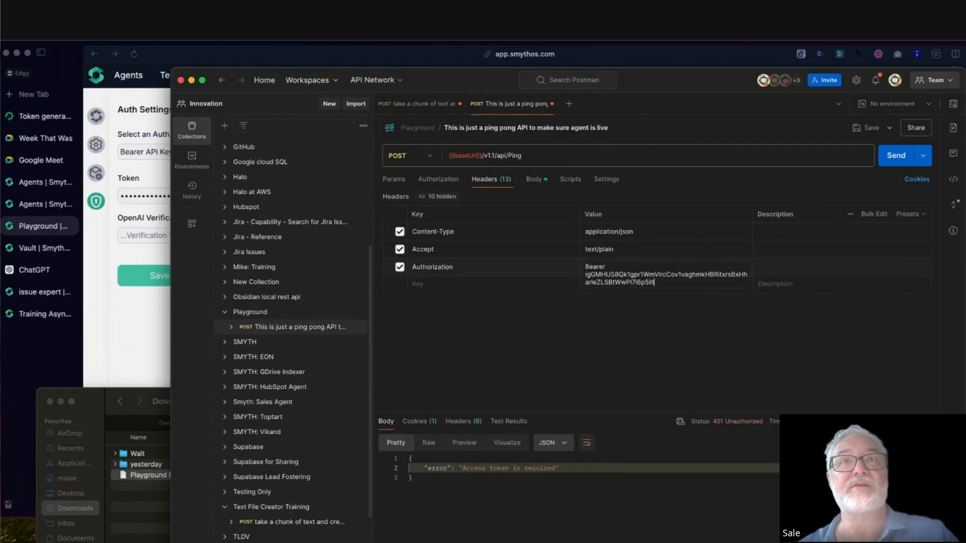
click(891, 159)
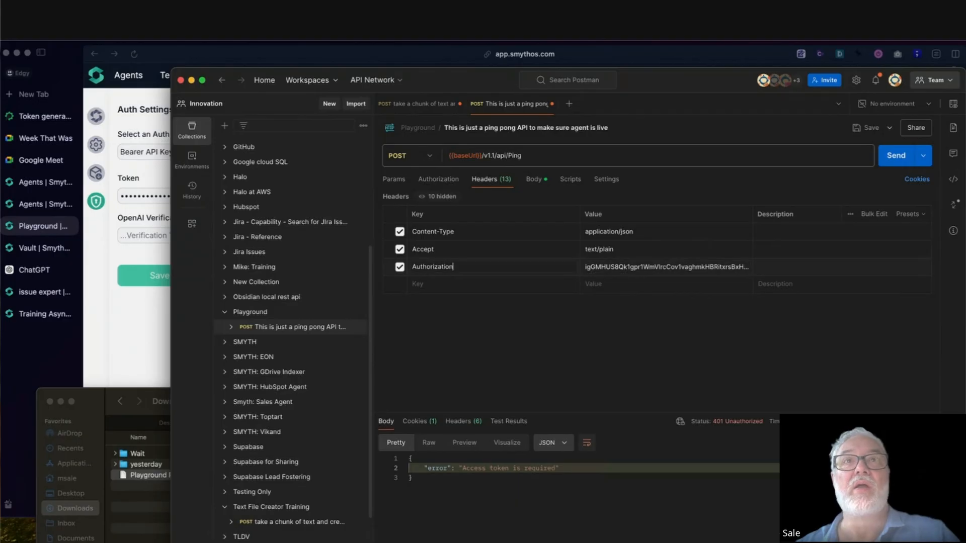
click(654, 269)
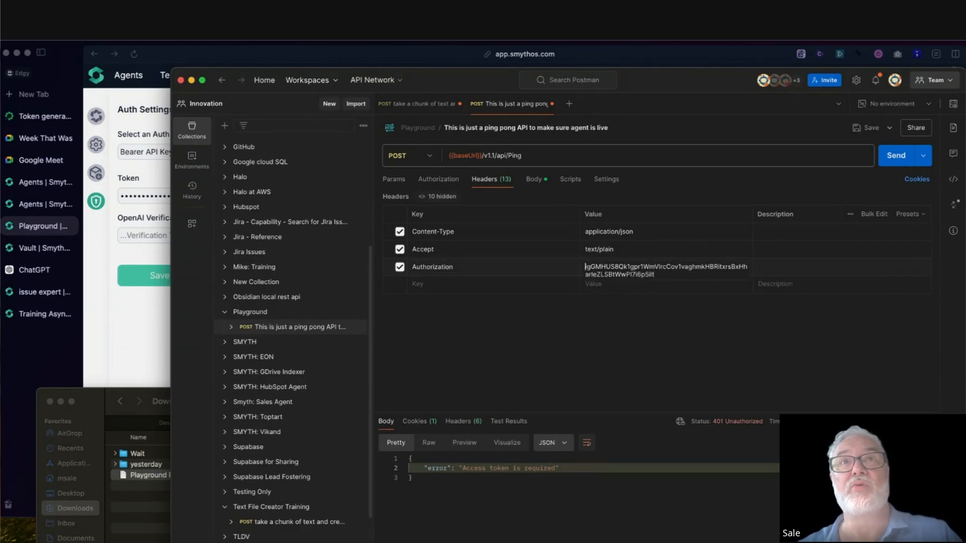
text(Bearer)
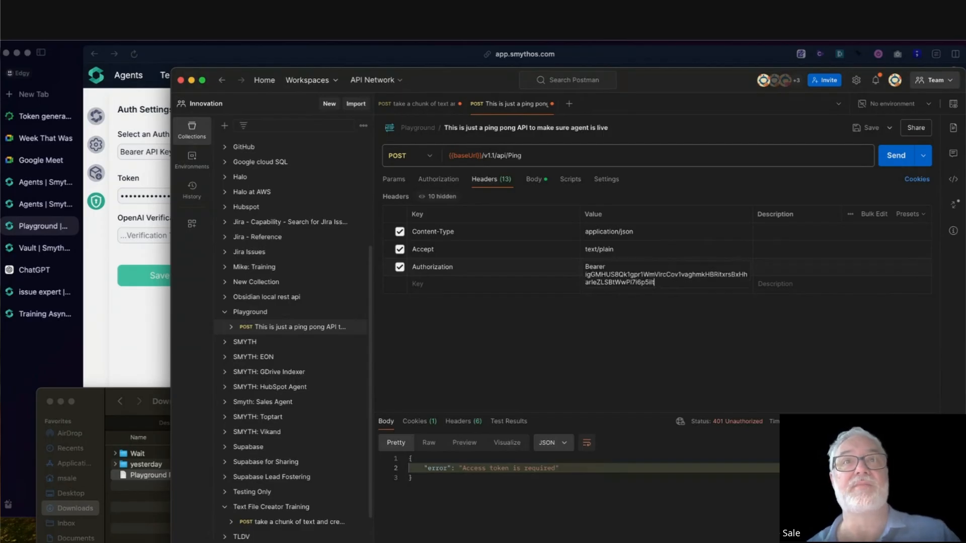
click(895, 156)
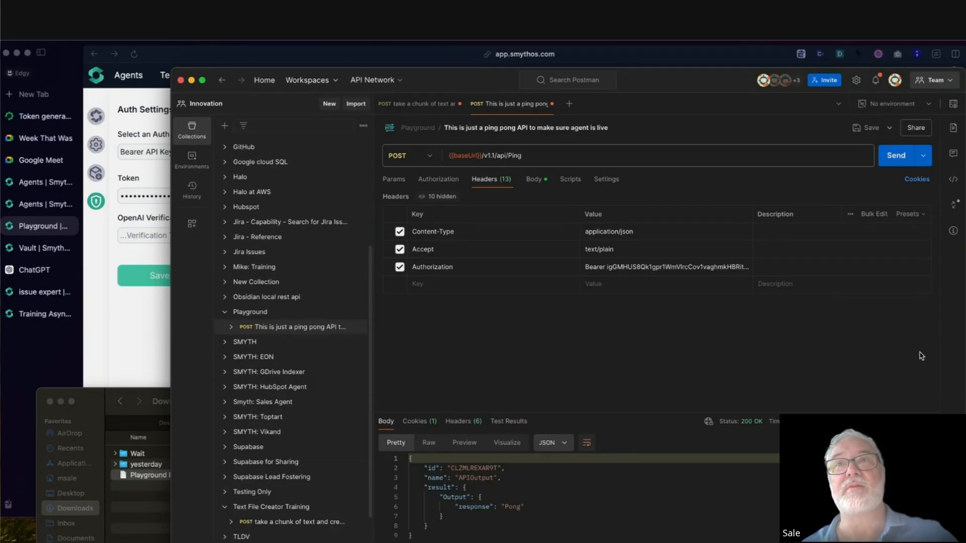
- Switch to the SmythOS builder and open the Playground agent's production domain from its agent settings
click(146, 338)
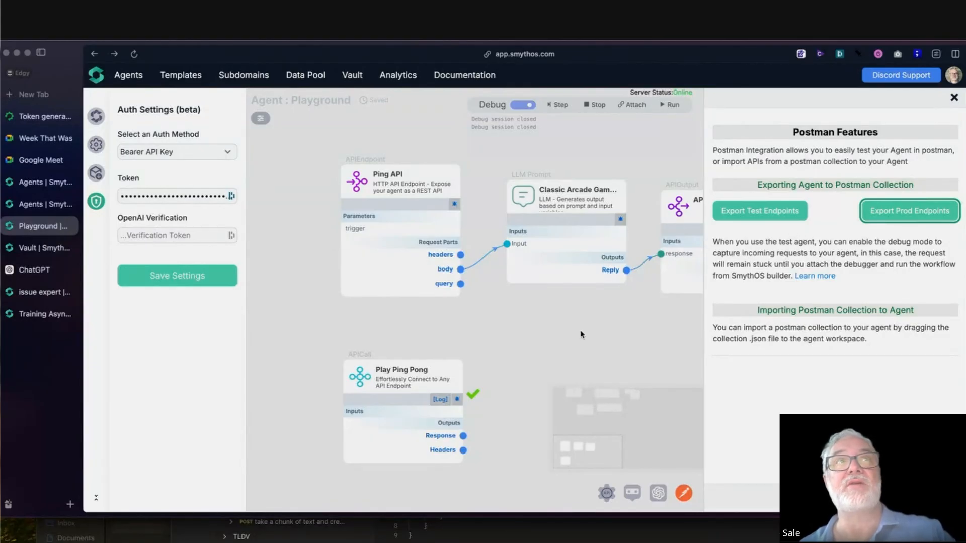
click(95, 118)
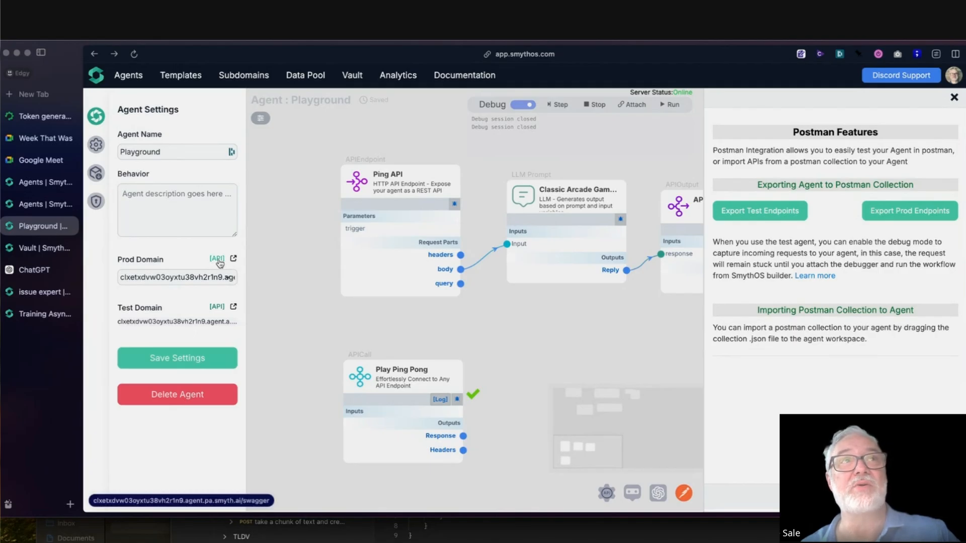
click(234, 260)
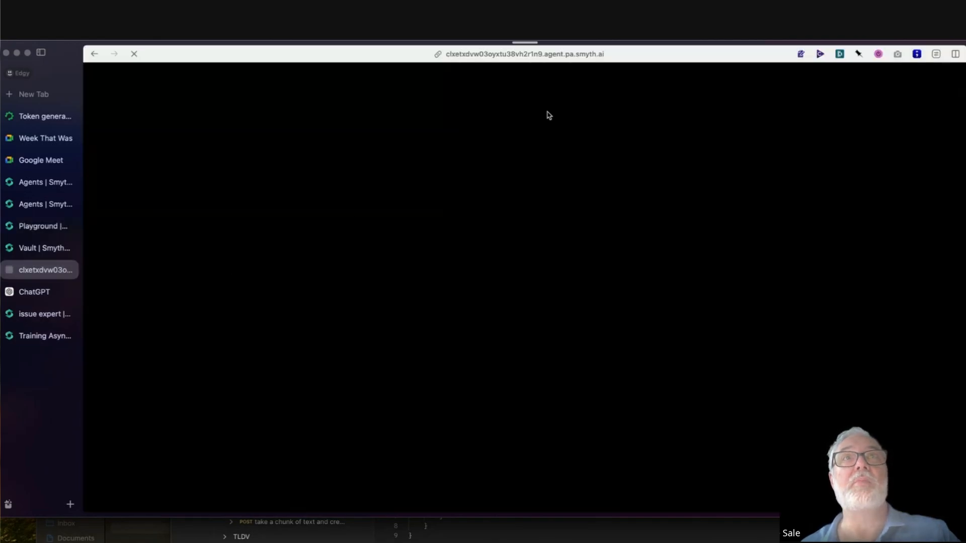
- Load the /chatbot page on the agent's production domain
click(575, 54)
click(564, 203)
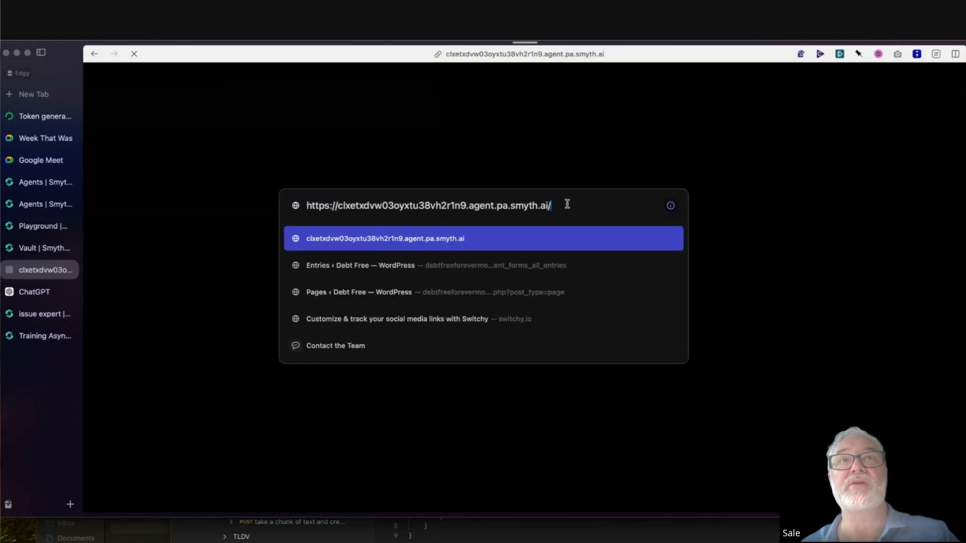
text(chatb)
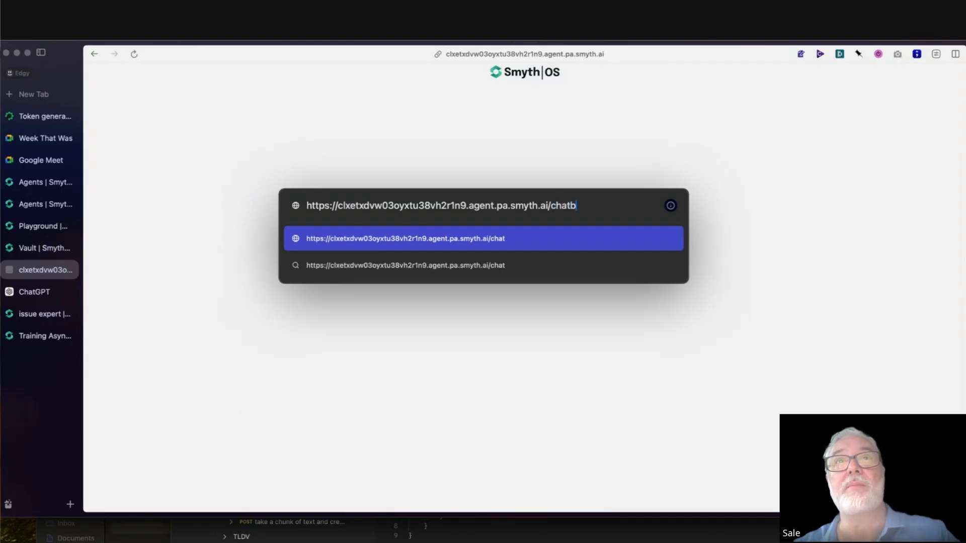
text(ot)
key(Return)
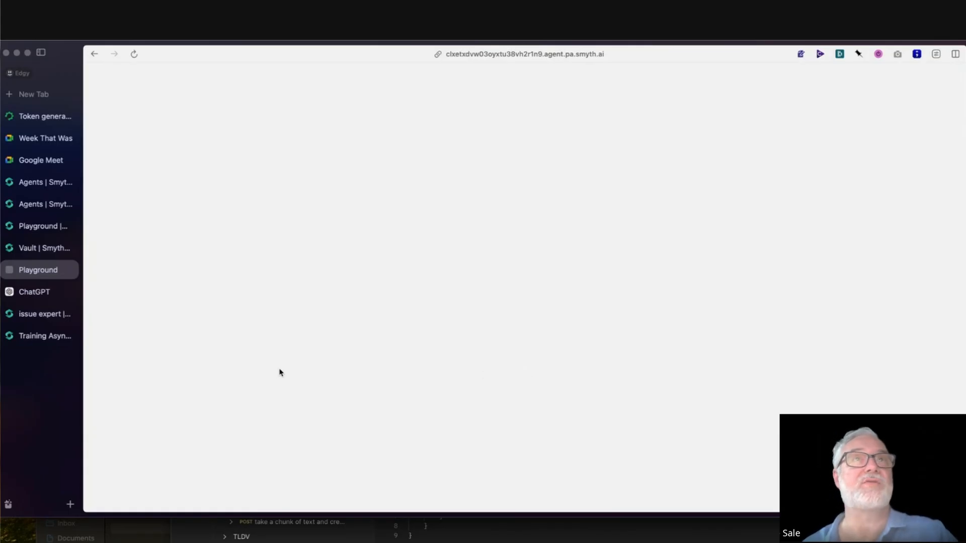
- Return to the Playground agent in the builder and close the Postman features pane
click(95, 54)
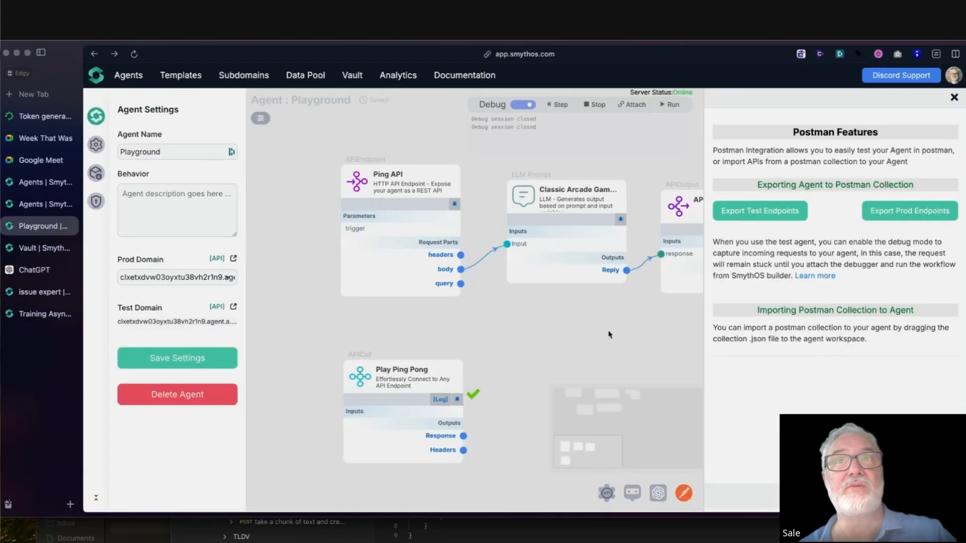
click(953, 98)
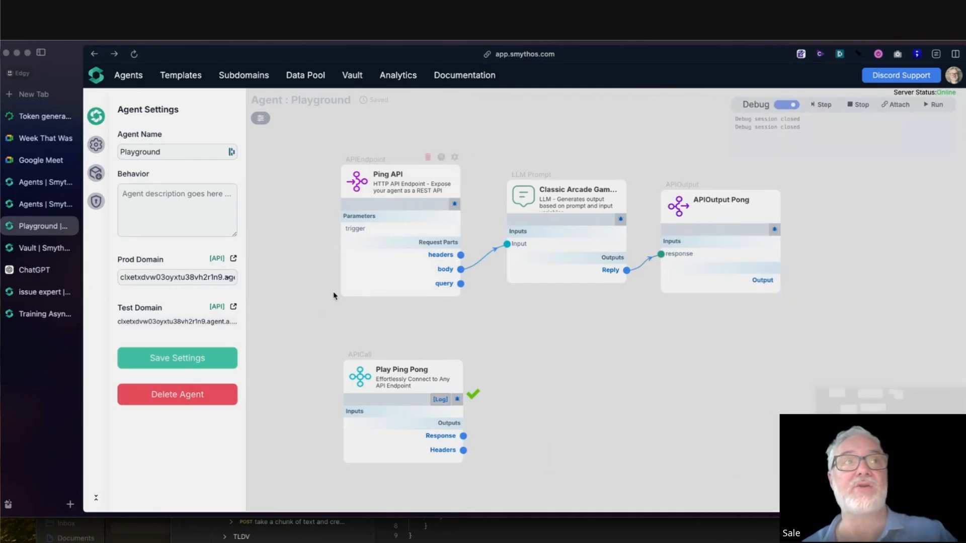